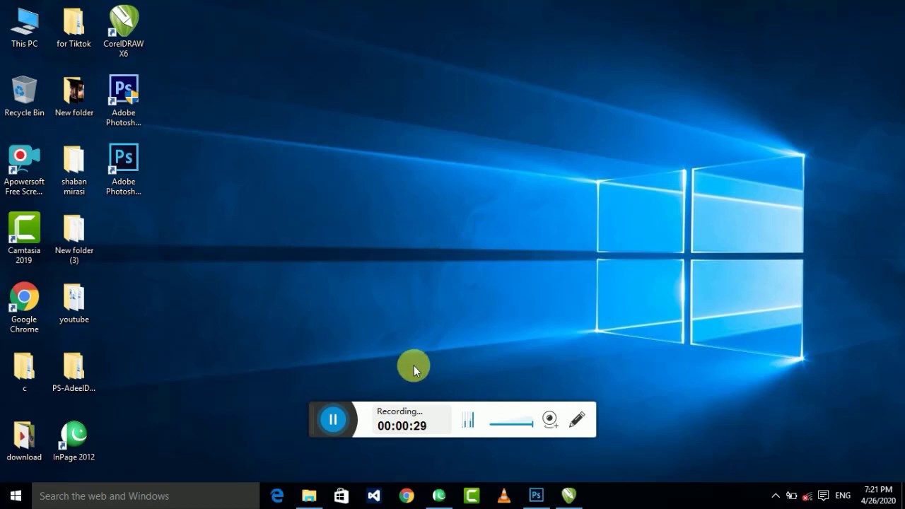
- Open cdr course tamplete.cdr from the desktop and zoom out to see the Letter page
drag(323, 418, 786, 452)
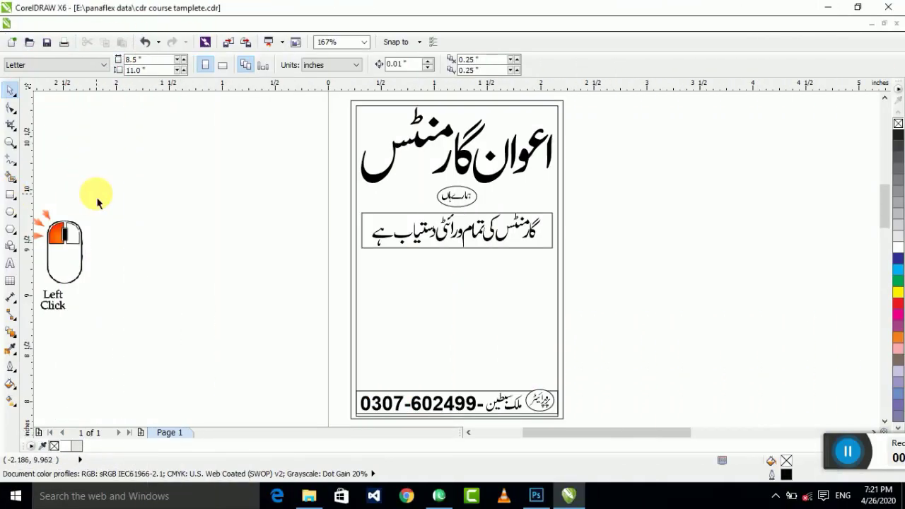
scroll(98, 203, down, 3)
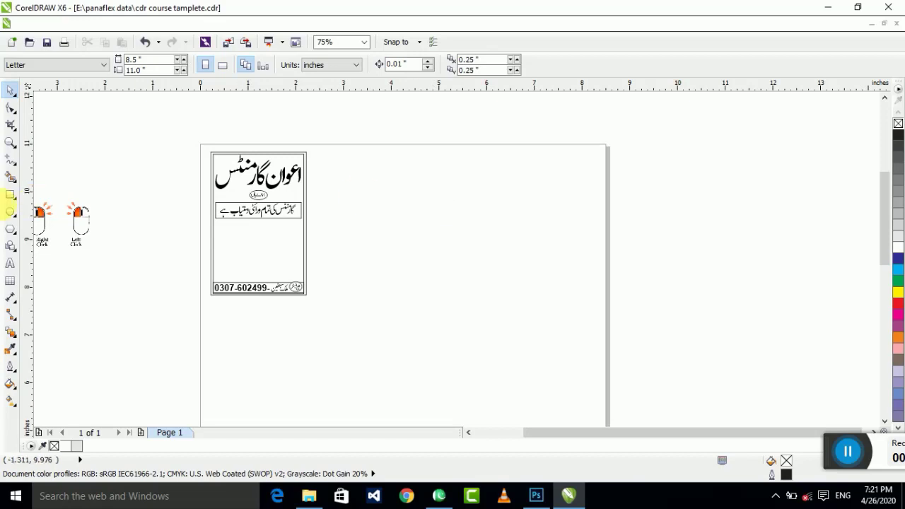
- Draw a small rectangle on the empty page beside the card, undoing a trial rotation
click(11, 195)
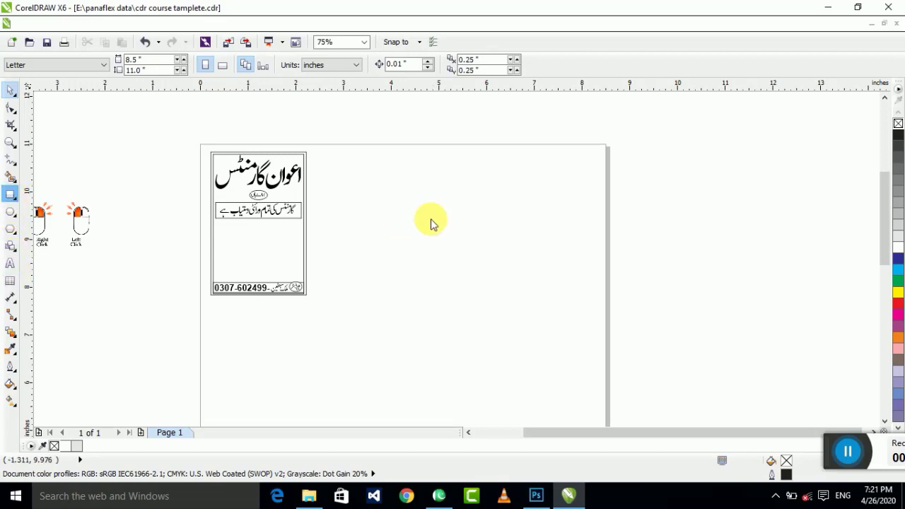
mouse_move(411, 191)
mouse_down()
mouse_move(521, 264)
mouse_move(439, 210)
mouse_up()
click(12, 88)
scroll(420, 208, up, 1)
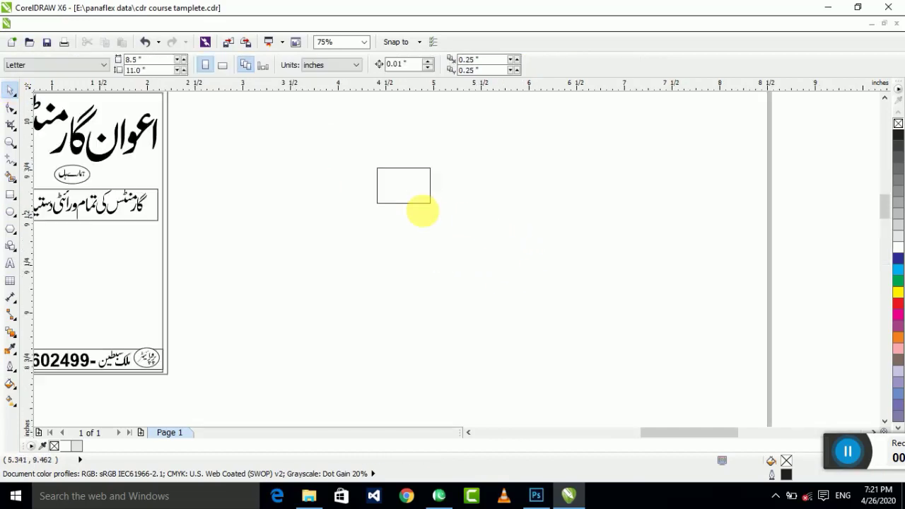
scroll(418, 202, up, 1)
scroll(473, 155, down, 1)
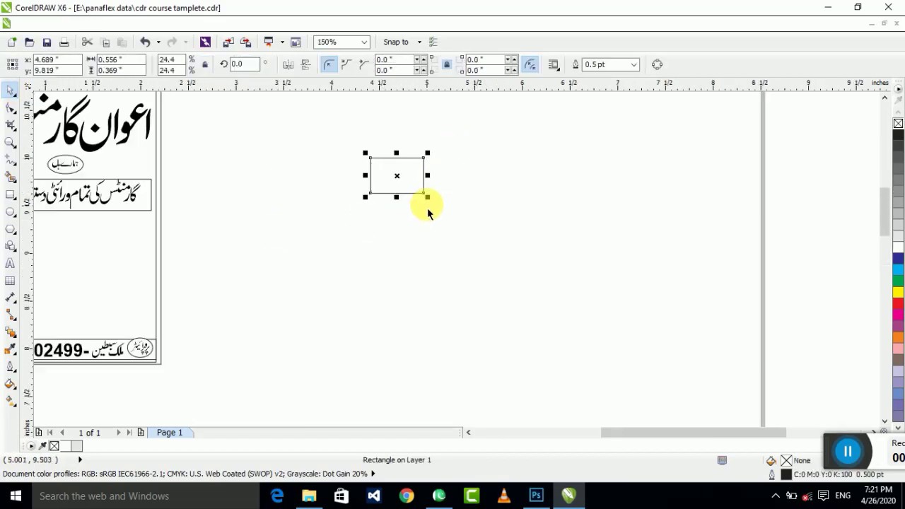
click(427, 197)
drag(429, 202, 413, 151)
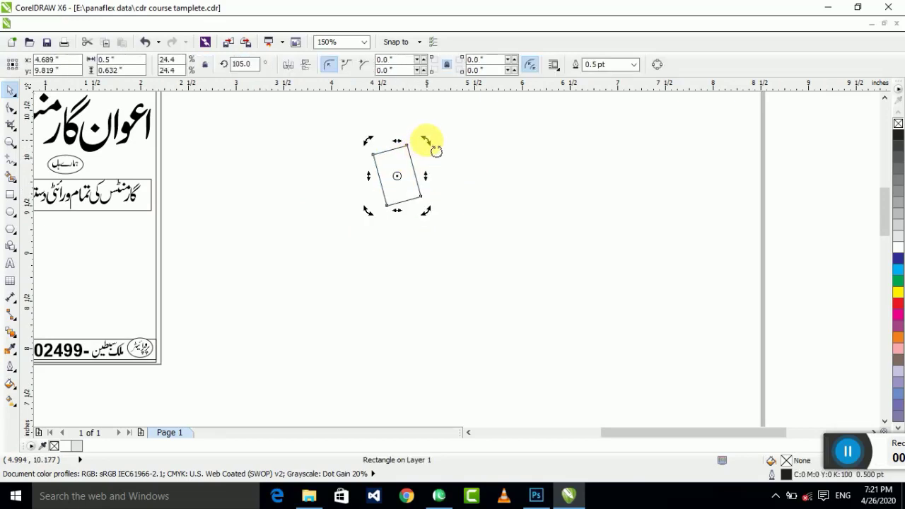
drag(430, 136, 458, 206)
key(ctrl+z)
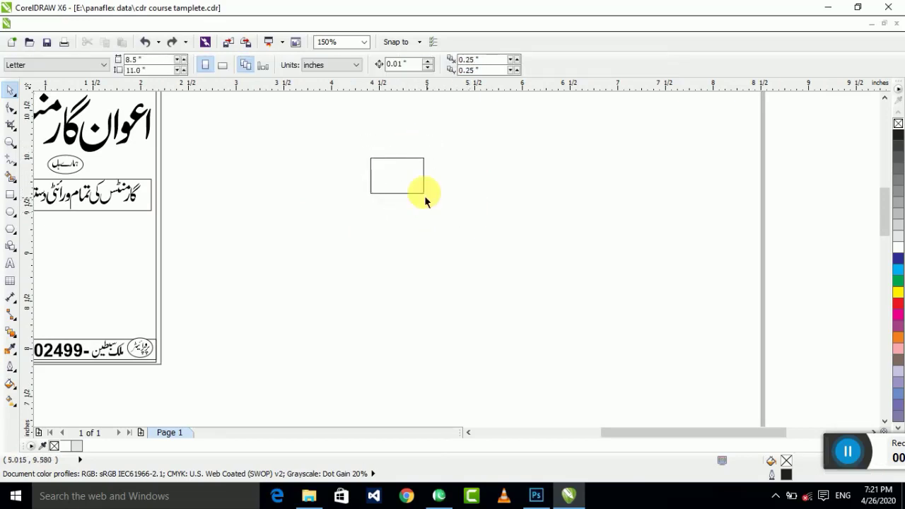
- Fill the rectangle dark blue and enlarge it to about 1.6 by 1 inch
click(424, 194)
click(898, 258)
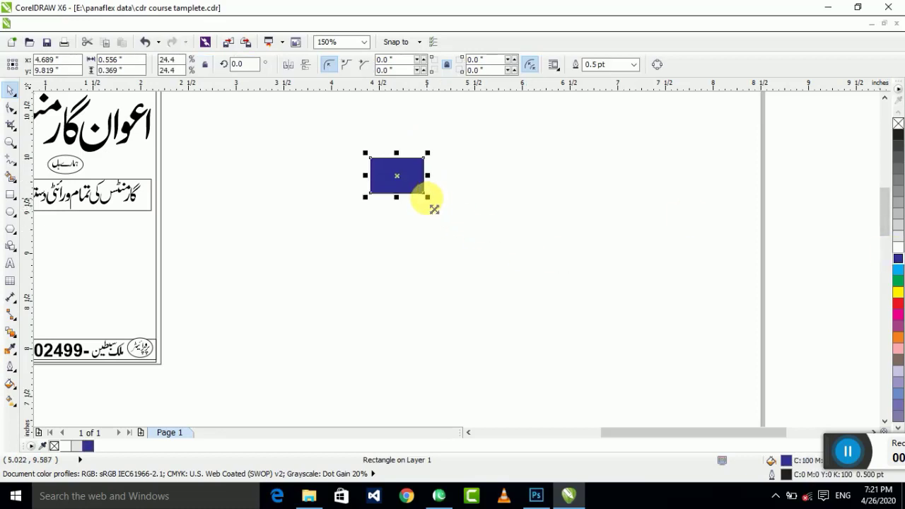
drag(434, 209, 473, 225)
scroll(472, 226, down, 1)
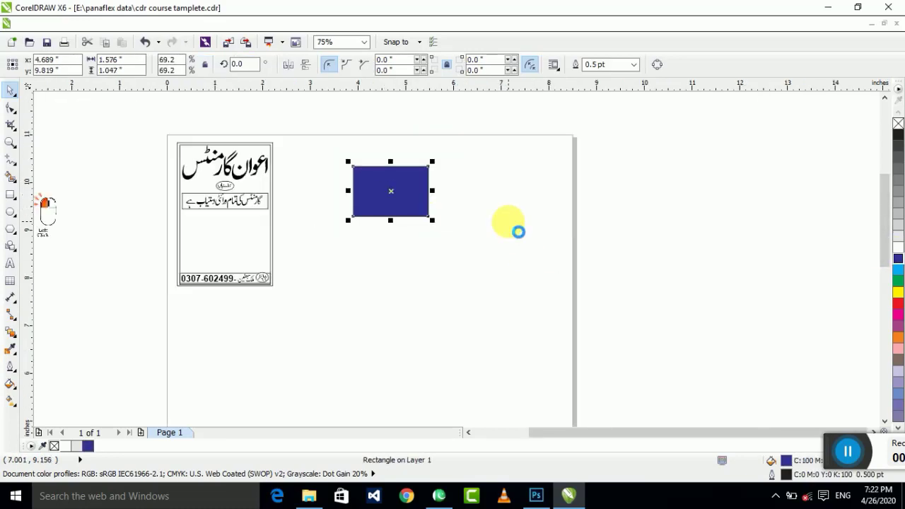
click(518, 232)
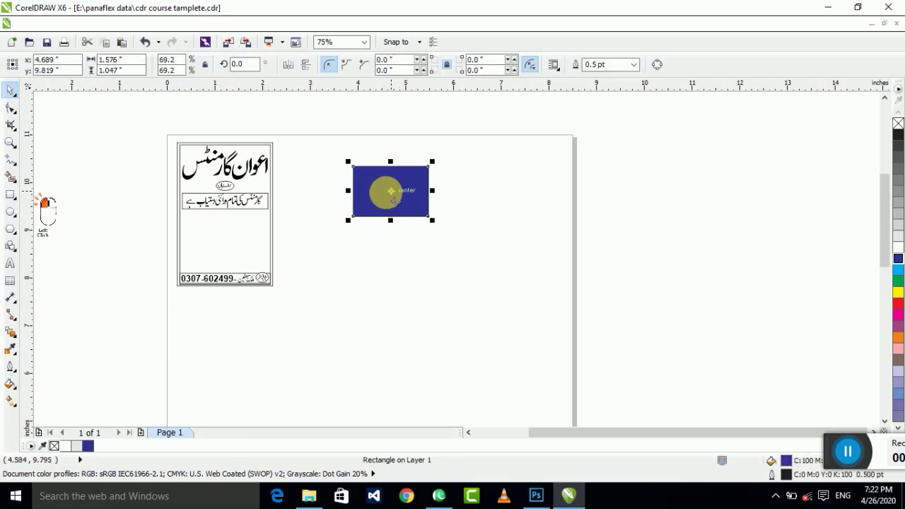
- Drag out a copy of the blue rectangle, then delete that duplicate
drag(399, 203, 491, 204)
click(565, 146)
drag(566, 146, 347, 256)
key(shift+F2)
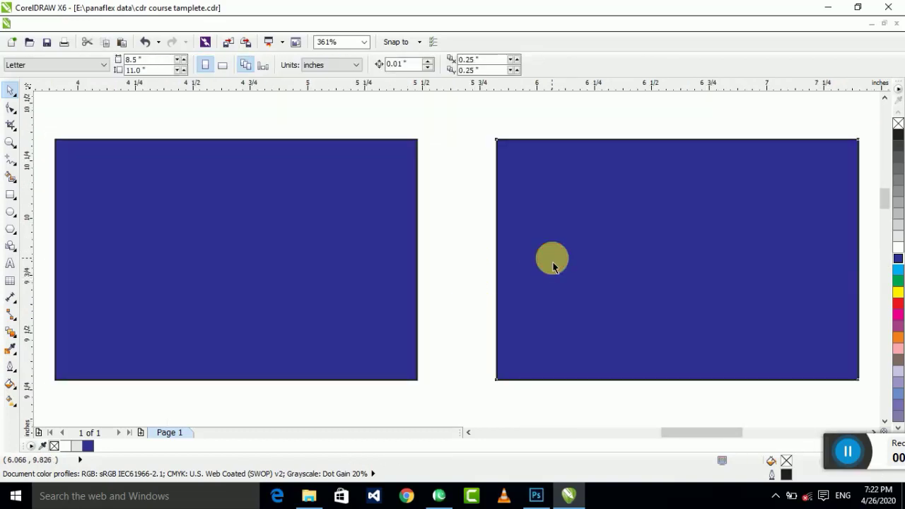
click(552, 266)
key(Delete)
scroll(499, 243, down, 3)
- Rotate the remaining blue rectangle 90° so it stands upright in portrait
click(428, 243)
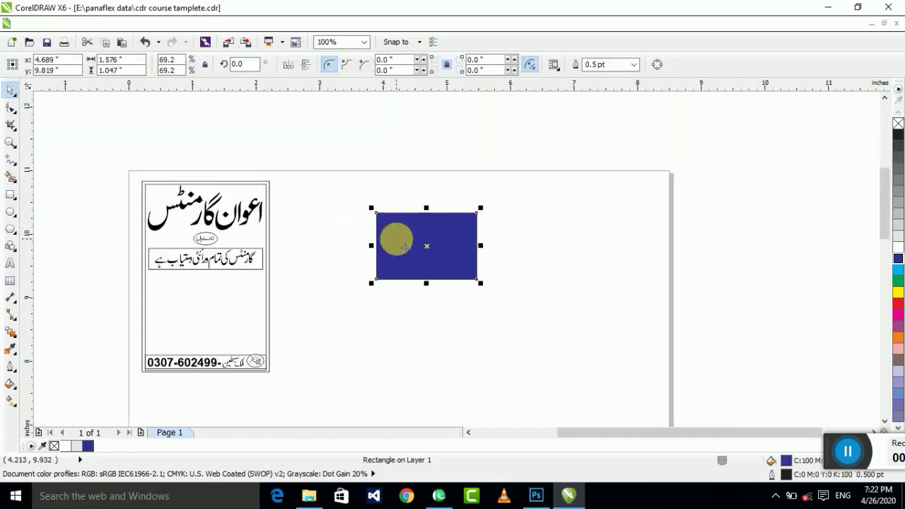
click(404, 247)
drag(371, 209, 416, 294)
click(567, 267)
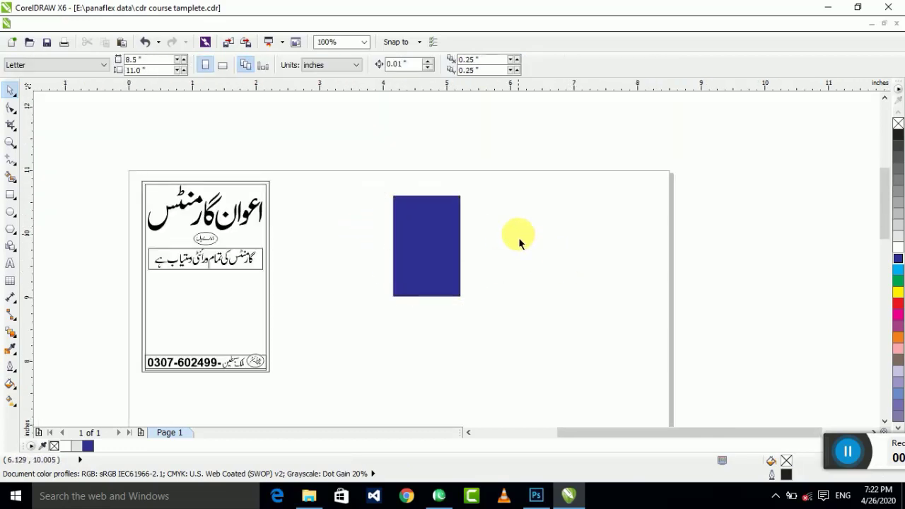
scroll(562, 241, down, 1)
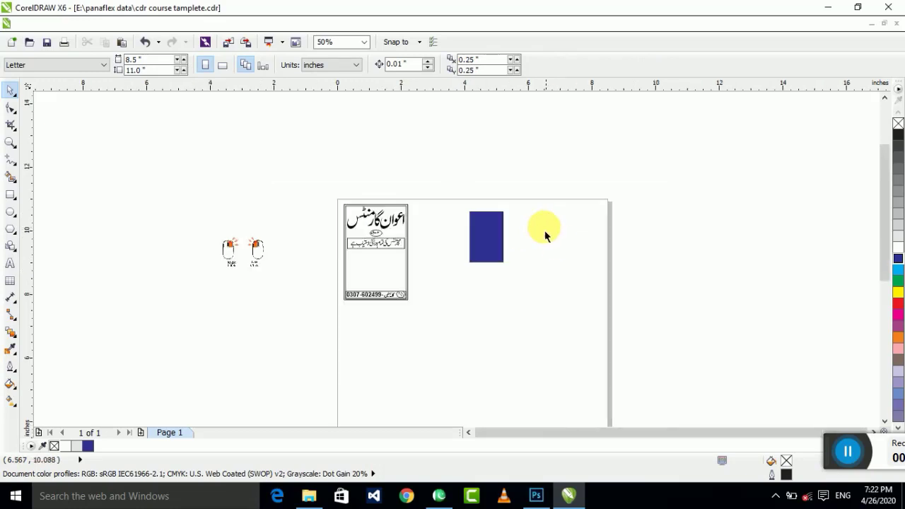
- Select the Right Click and Left Click mouse images, undoing a trial move of Left Click
scroll(233, 253, up, 2)
click(244, 253)
drag(133, 161, 464, 375)
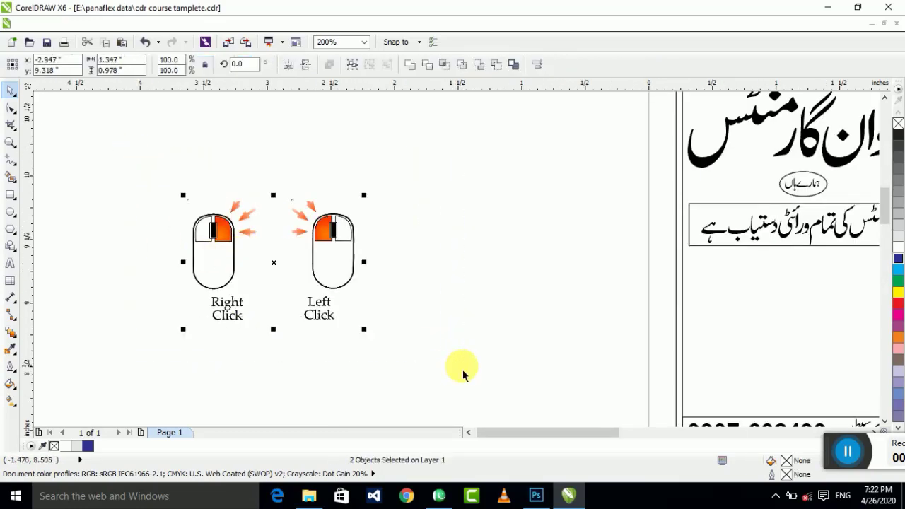
scroll(464, 375, up, 3)
click(460, 347)
scroll(516, 299, down, 3)
scroll(515, 300, up, 1)
click(498, 295)
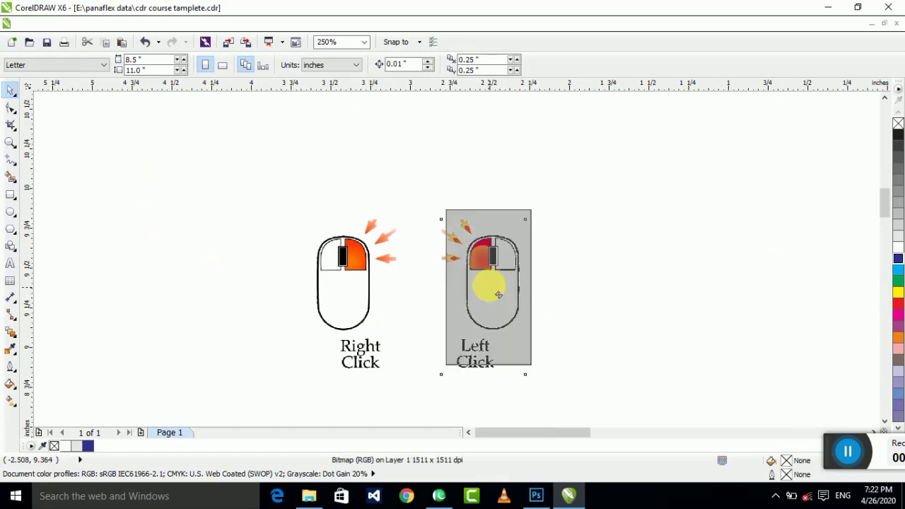
drag(498, 295, 566, 273)
key(ctrl+z)
click(292, 269)
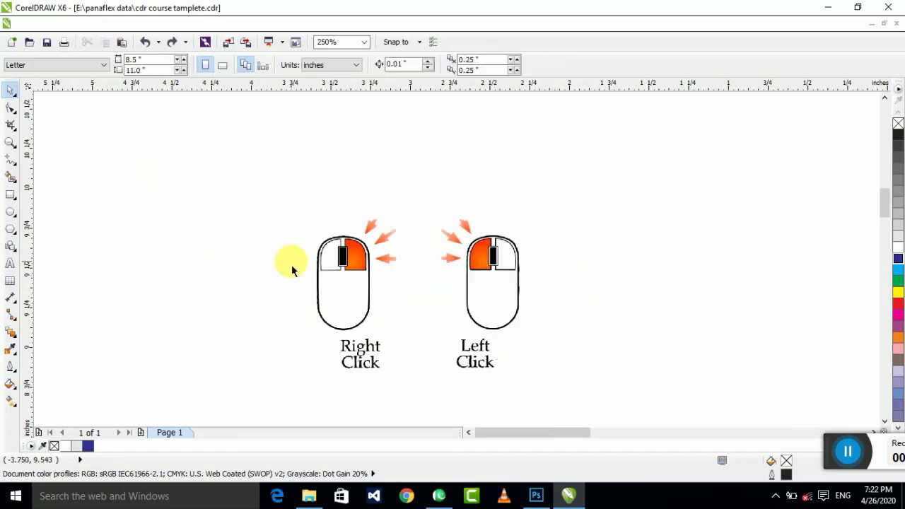
- Draw a dark-blue circle above the mouse images and drop a copy to its left
click(11, 212)
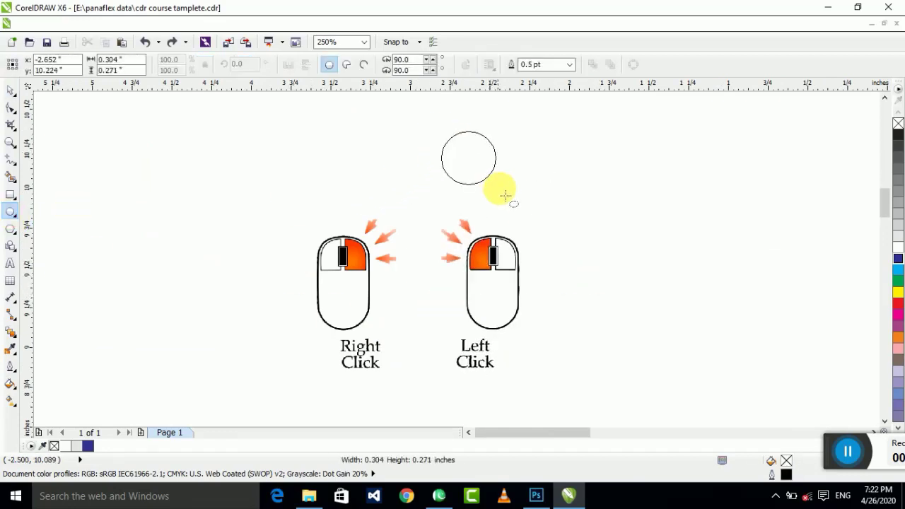
drag(441, 132, 502, 191)
click(898, 259)
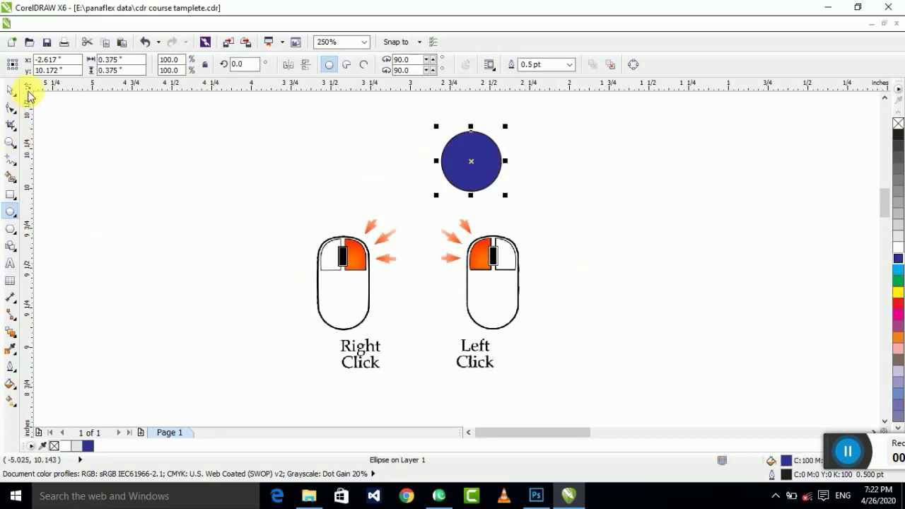
drag(475, 153, 408, 164)
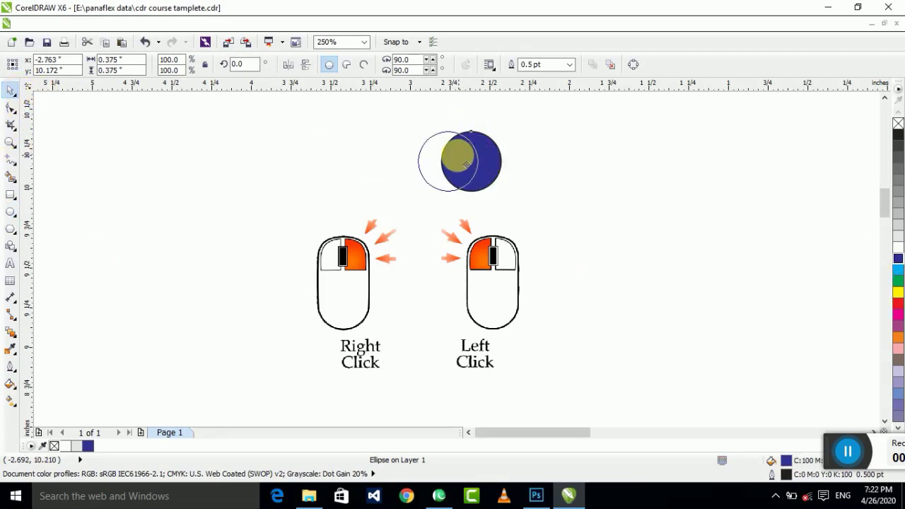
right_click(404, 164)
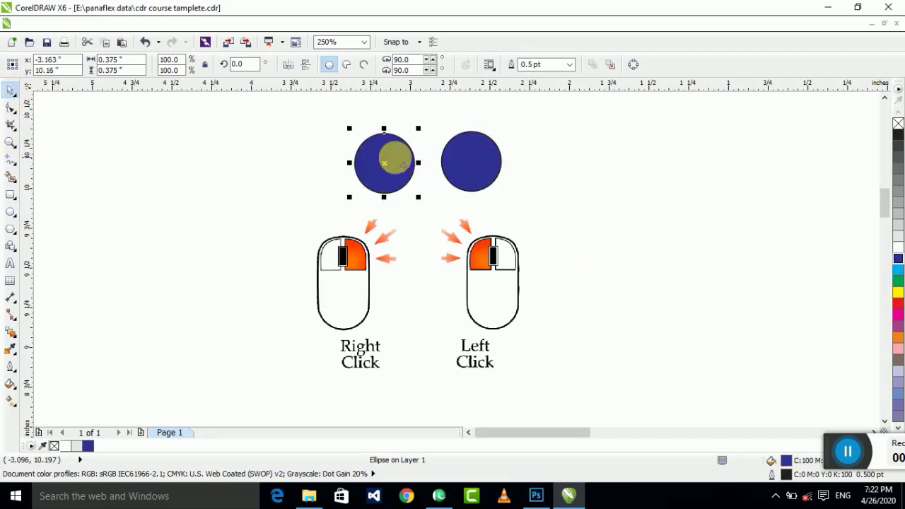
mouse_move(360, 261)
mouse_down()
mouse_move(336, 243)
mouse_move(360, 261)
mouse_up()
- Add a third dark-blue circle copy to complete the row
click(375, 168)
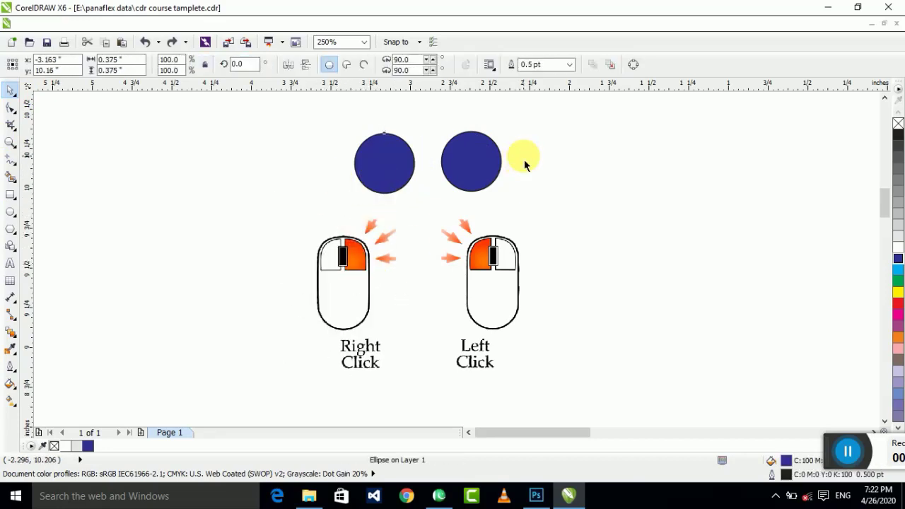
click(524, 159)
click(487, 185)
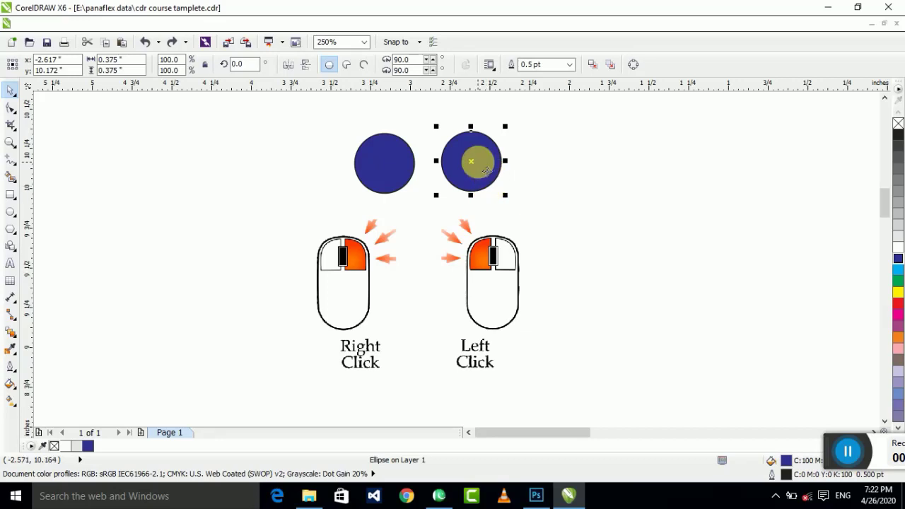
drag(472, 162, 320, 170)
click(495, 188)
- Select the three blue circles together to check their row alignment
scroll(471, 176, down, 2)
drag(491, 142, 304, 223)
click(518, 200)
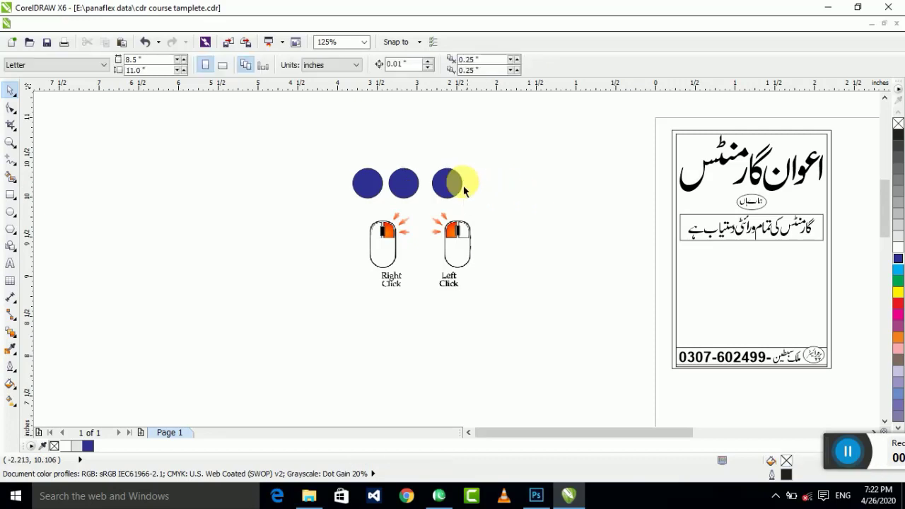
scroll(463, 185, up, 2)
drag(504, 136, 346, 244)
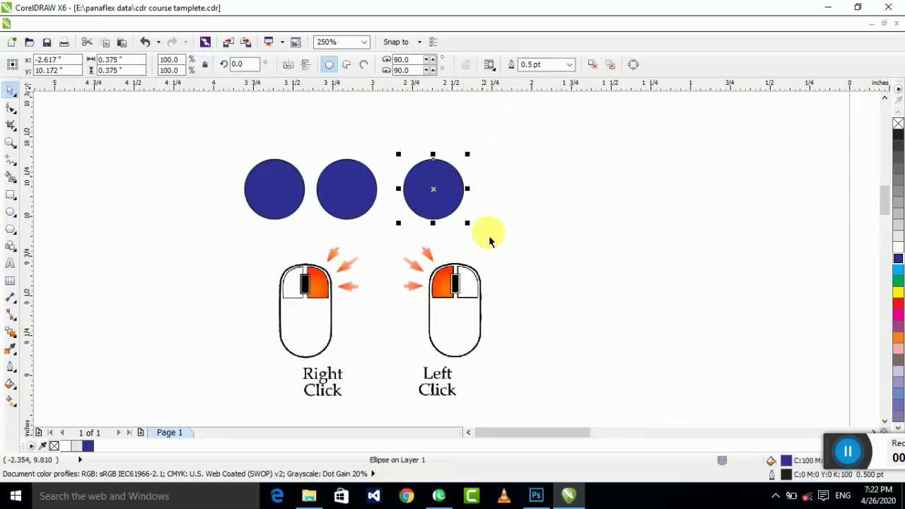
click(562, 227)
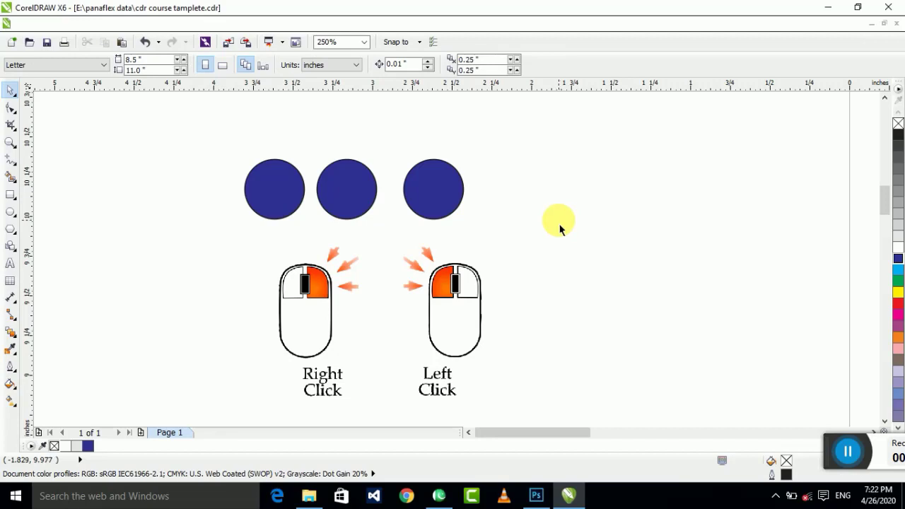
scroll(396, 197, down, 2)
- Select the three blue circles and zoom in to fit them
drag(465, 162, 287, 218)
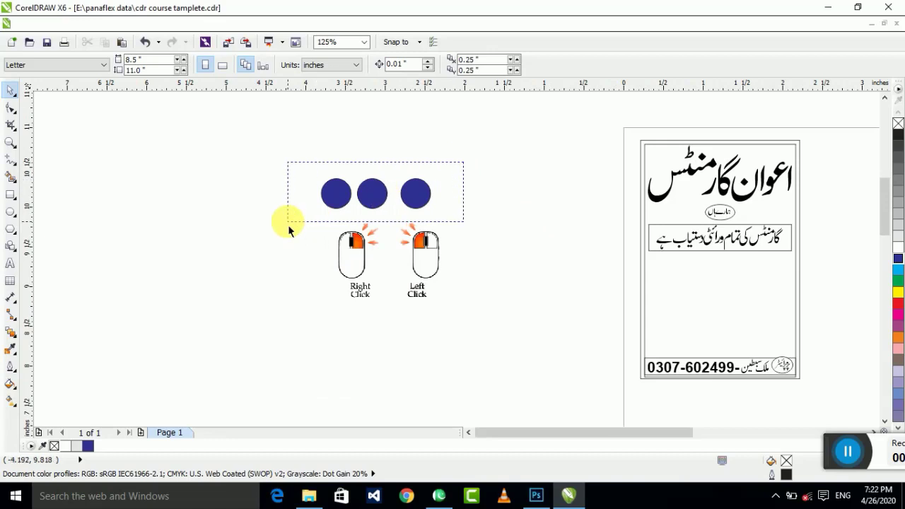
key(shift+F2)
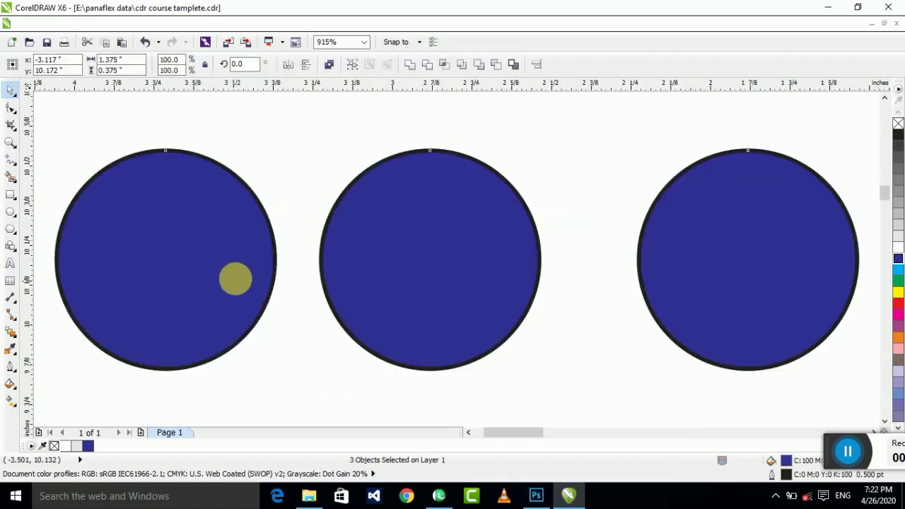
scroll(234, 276, down, 4)
click(542, 220)
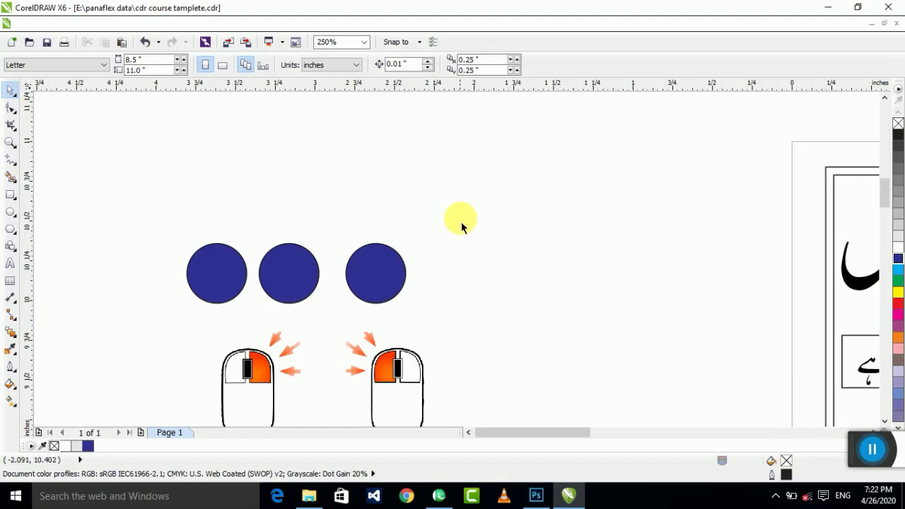
- Bring the short 5 cross image onto the canvas, then delete the cross graphic
click(309, 496)
mouse_move(319, 319)
mouse_down()
mouse_move(576, 283)
mouse_move(214, 246)
mouse_up()
scroll(576, 283, down, 2)
scroll(214, 246, up, 2)
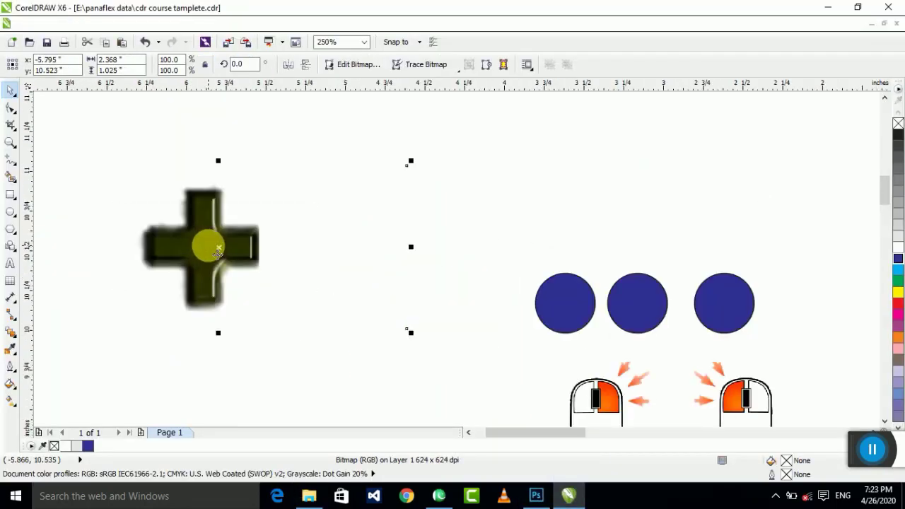
key(shift+F2)
key(Delete)
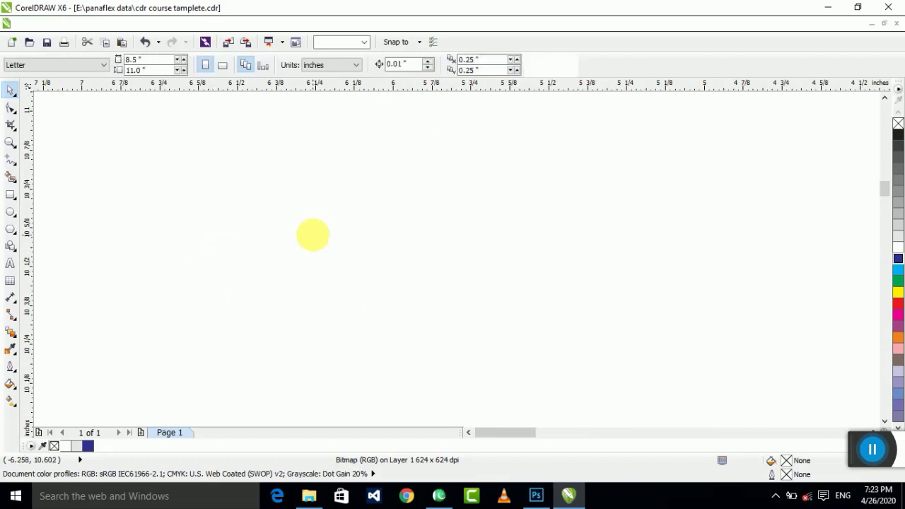
- Copy the circle into a row of six, then marquee-select and delete all the circles
scroll(313, 237, down, 3)
click(511, 267)
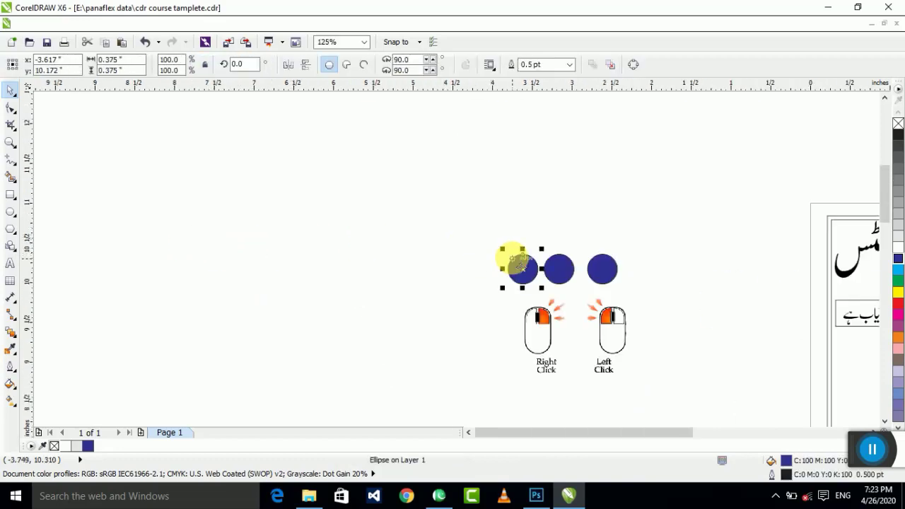
drag(508, 268, 396, 269)
mouse_move(226, 196)
mouse_down()
mouse_move(257, 212)
mouse_move(761, 307)
mouse_move(762, 315)
mouse_up()
key(Delete)
- Select the mouse icon graphics and zoom in to inspect them
scroll(271, 290, down, 1)
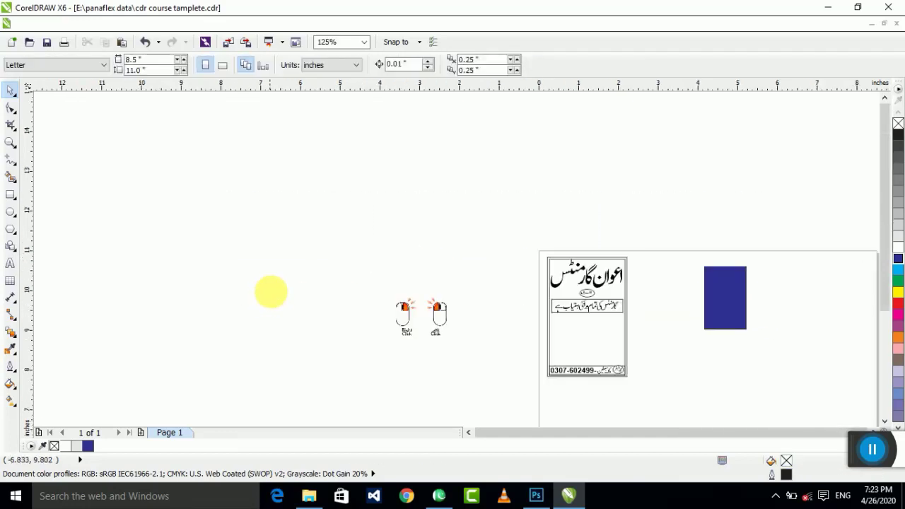
scroll(271, 291, down, 1)
drag(277, 269, 446, 360)
click(384, 340)
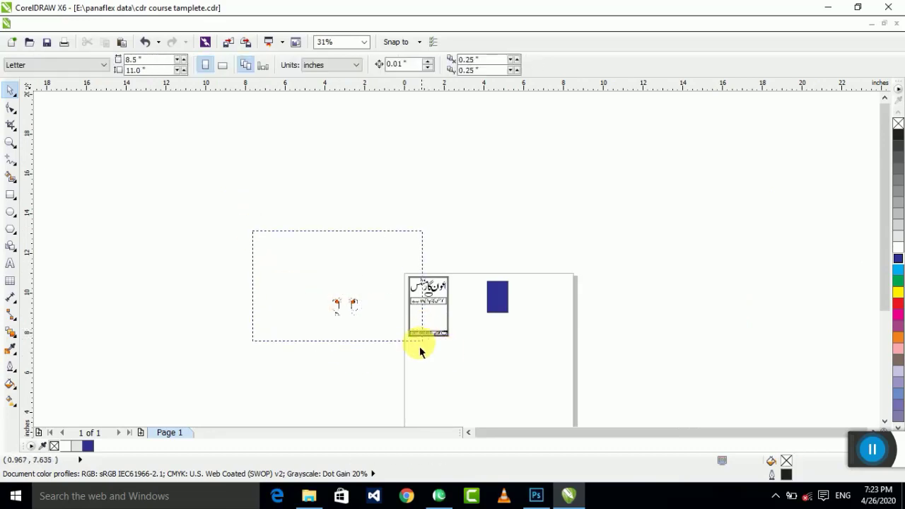
drag(253, 232, 420, 339)
key(shift+F2)
scroll(230, 266, down, 2)
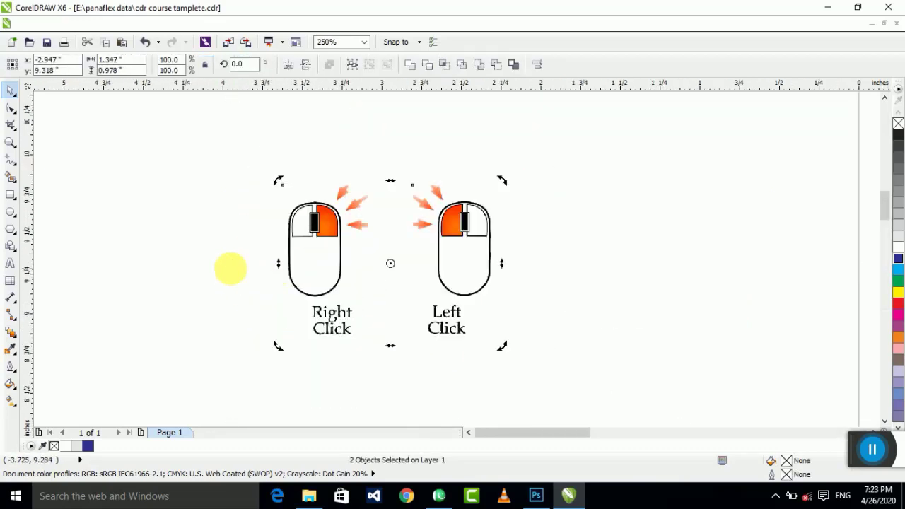
key(Escape)
scroll(334, 268, up, 1)
drag(535, 165, 174, 401)
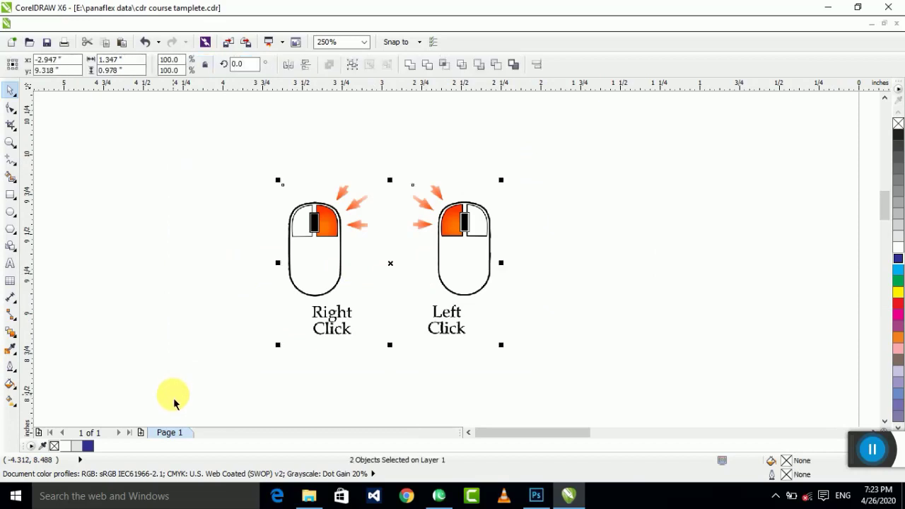
key(shift+F2)
key(Escape)
- Reselect both mouse icons, zoom to them, then zoom back out to the page
scroll(212, 308, down, 5)
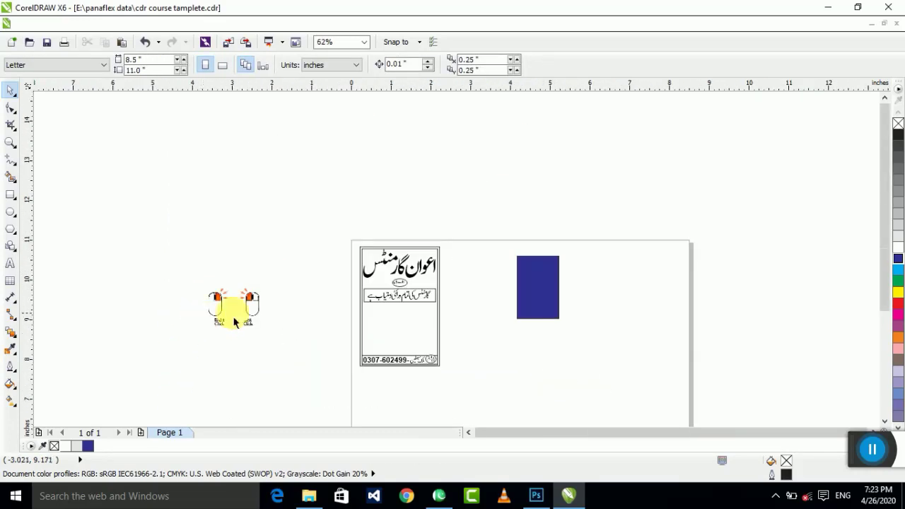
scroll(206, 300, up, 2)
click(229, 309)
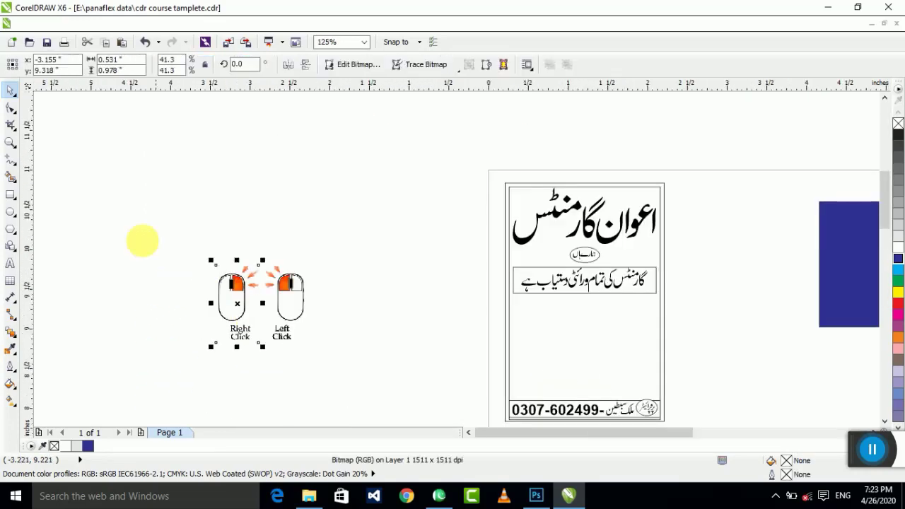
mouse_move(143, 224)
mouse_down()
mouse_move(333, 360)
mouse_move(330, 370)
mouse_up()
key(shift+F2)
key(Escape)
scroll(269, 325, down, 3)
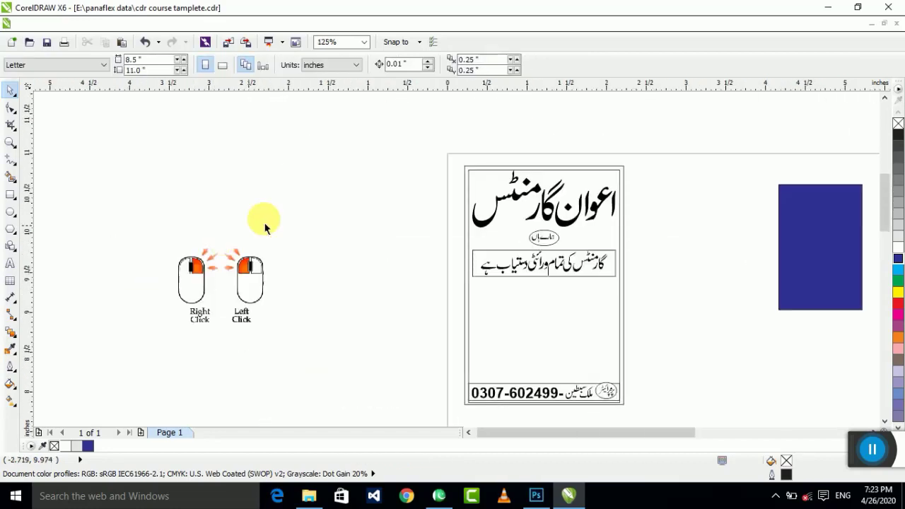
drag(287, 207, 168, 319)
scroll(475, 186, down, 2)
key(Escape)
scroll(489, 222, up, 2)
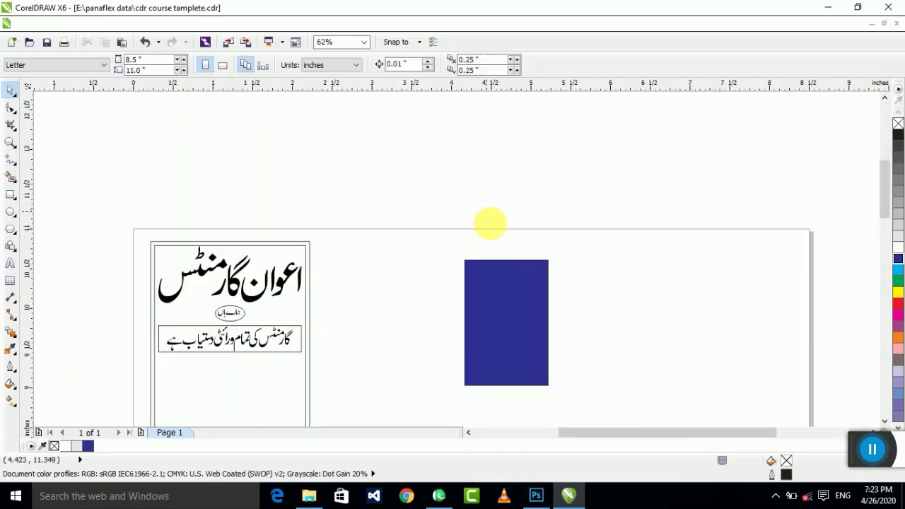
- Delete the dark-blue rectangle beside the card, undoing an accidental poster-border copy
click(520, 304)
click(449, 255)
drag(516, 307, 463, 300)
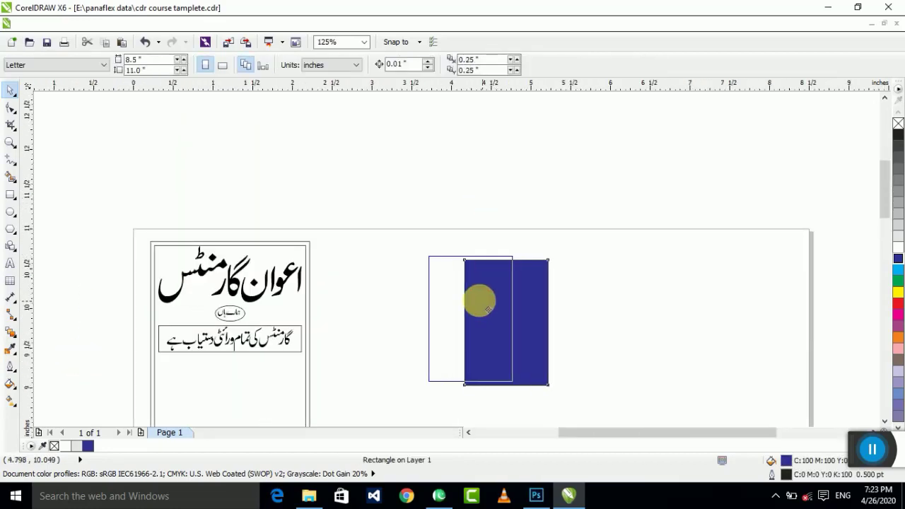
key(shift+F2)
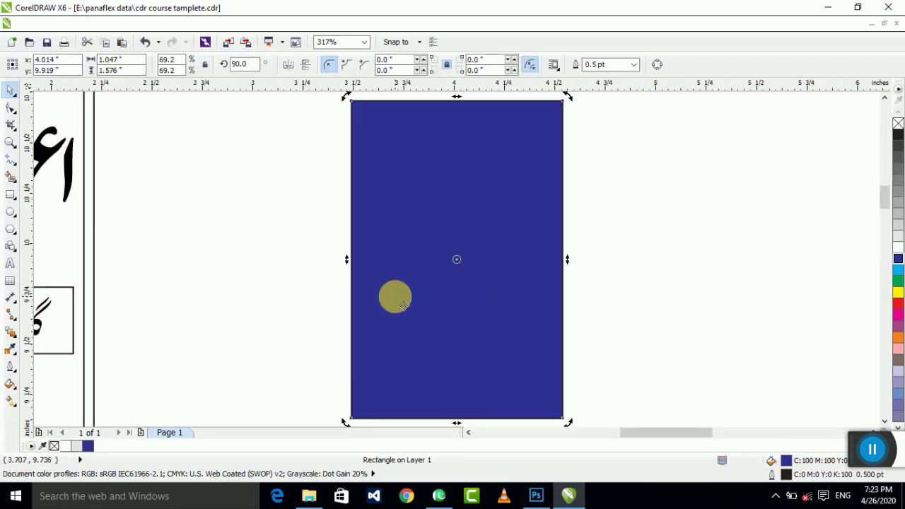
key(Delete)
scroll(430, 247, down, 3)
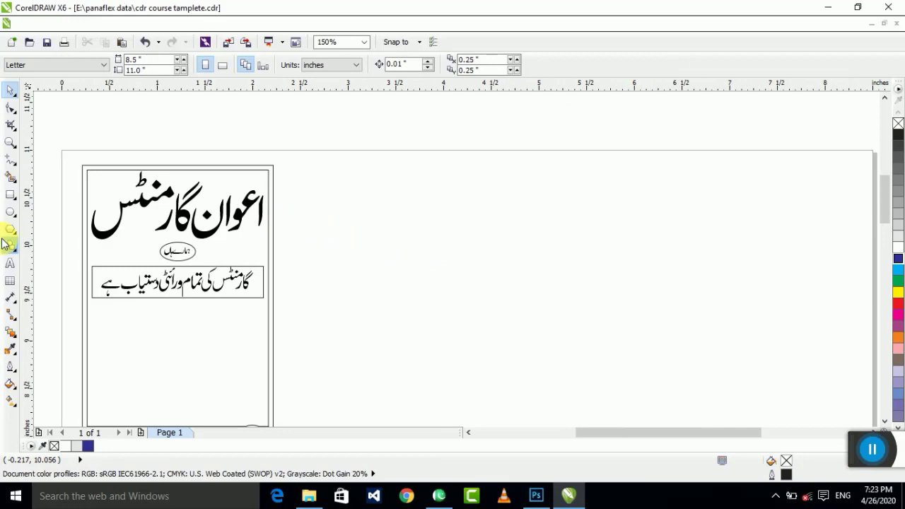
drag(214, 339, 293, 339)
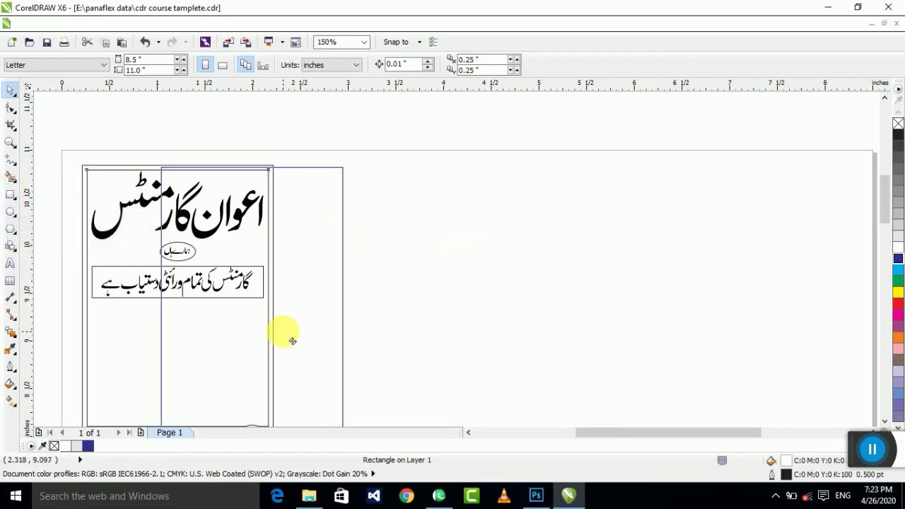
key(ctrl+z)
- Lay a vertical linear gradient on the poster background rectangle, top to bottom
click(711, 320)
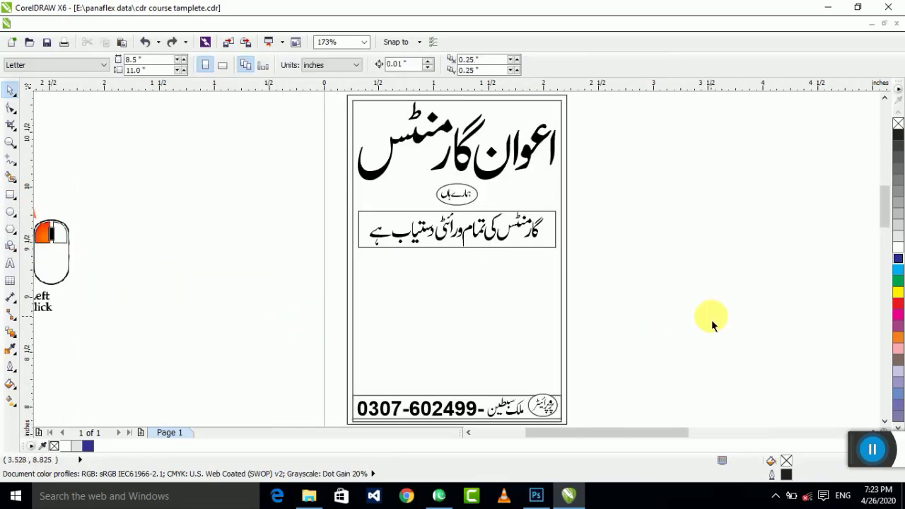
click(416, 292)
scroll(416, 291, down, 2)
scroll(417, 274, up, 2)
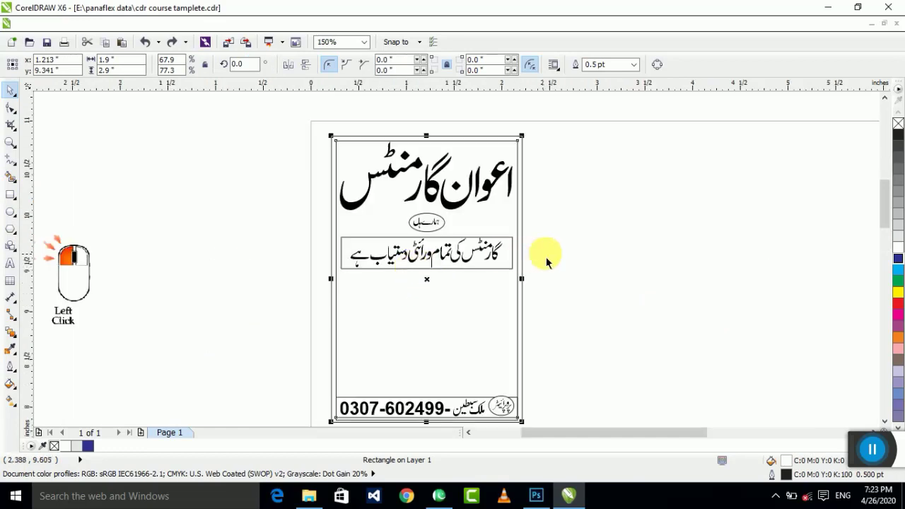
key(g)
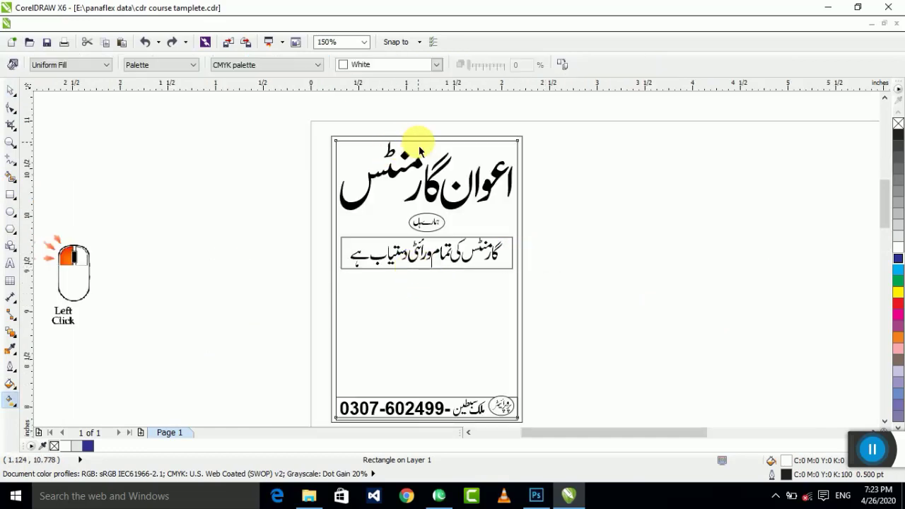
drag(422, 139, 425, 410)
key(space)
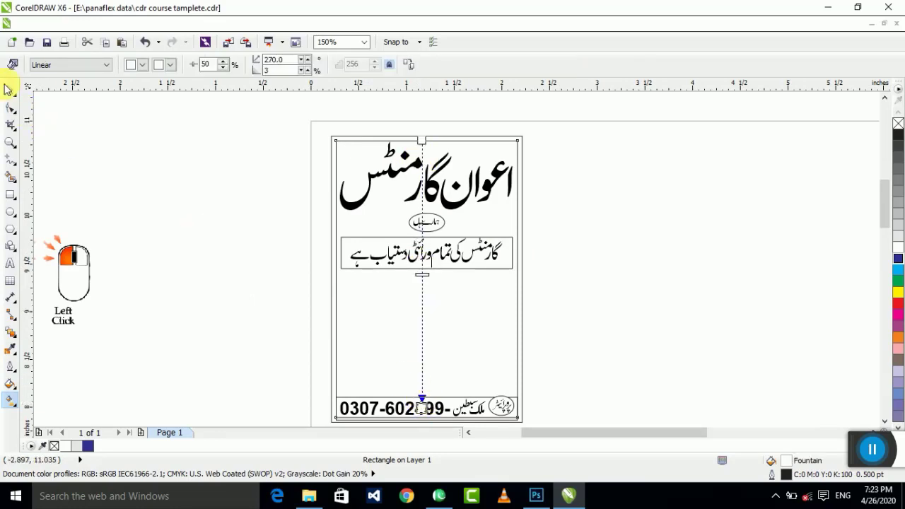
- Make the gradient dark blue at the top and light blue at the bottom
key(g)
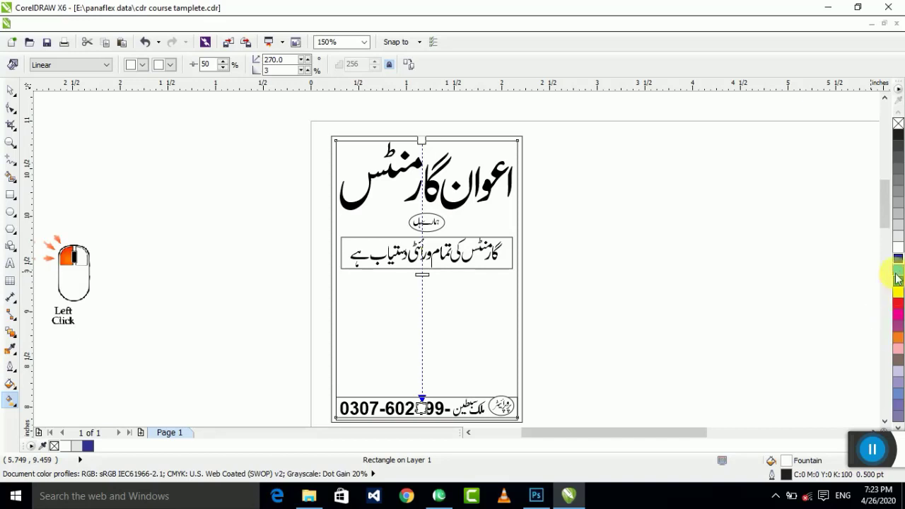
drag(898, 258, 421, 141)
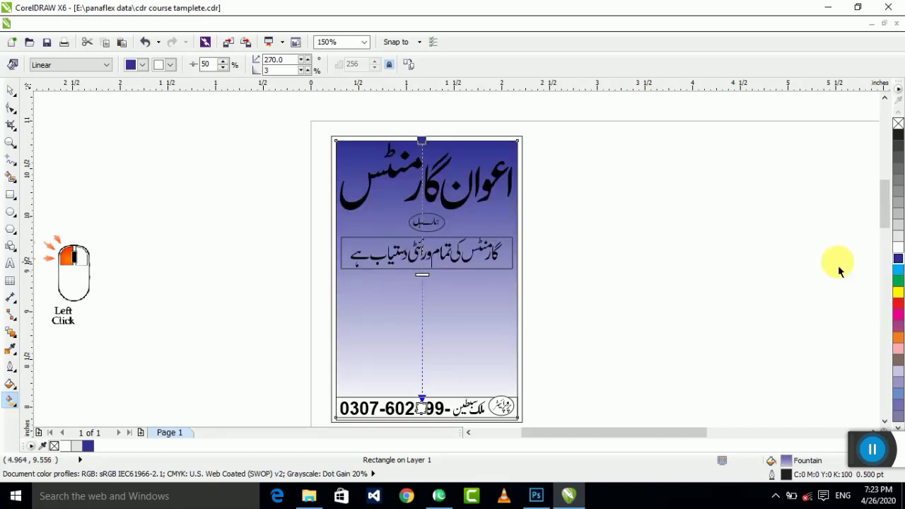
drag(898, 270, 416, 360)
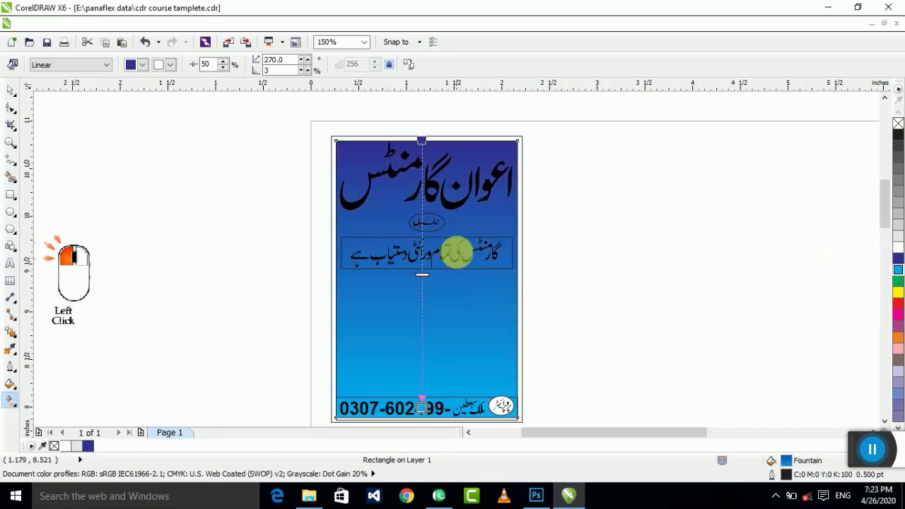
key(F3)
click(10, 90)
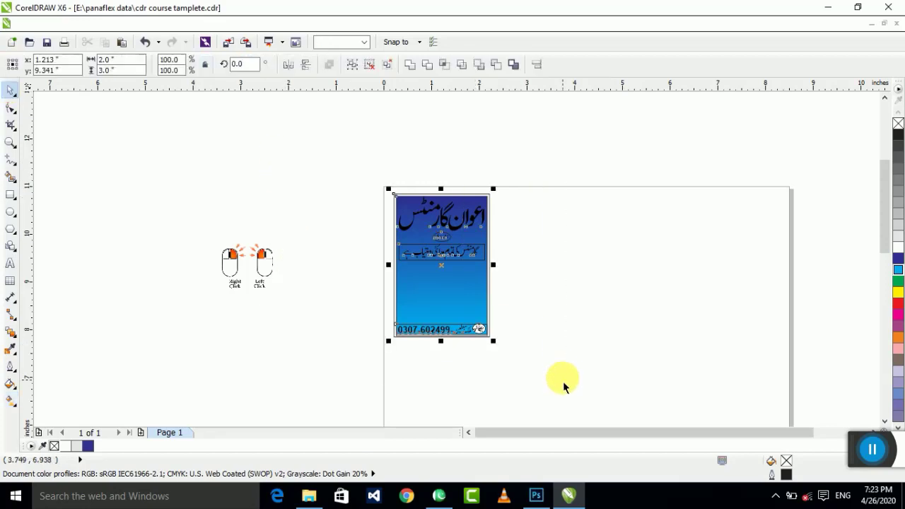
- Zoom in on the gradient poster and check its background selection
key(shift+F2)
click(639, 337)
scroll(362, 233, down, 2)
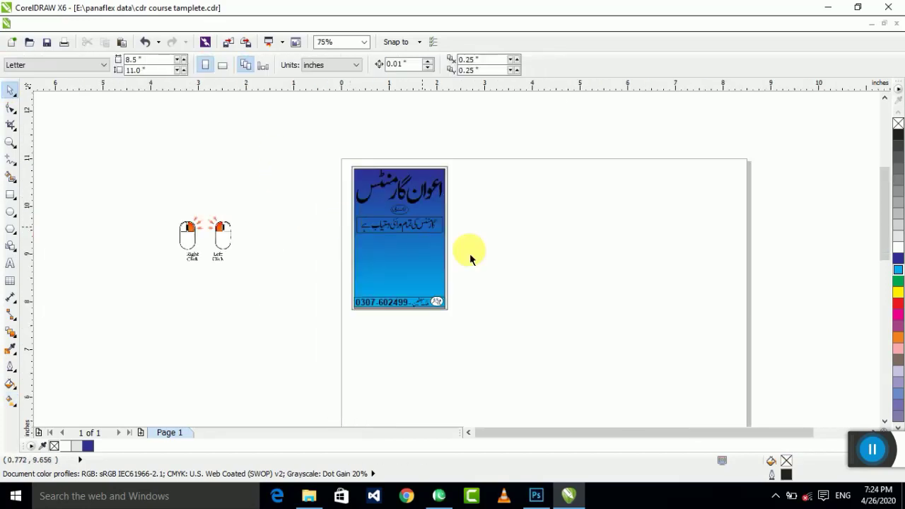
scroll(473, 241, up, 2)
click(357, 281)
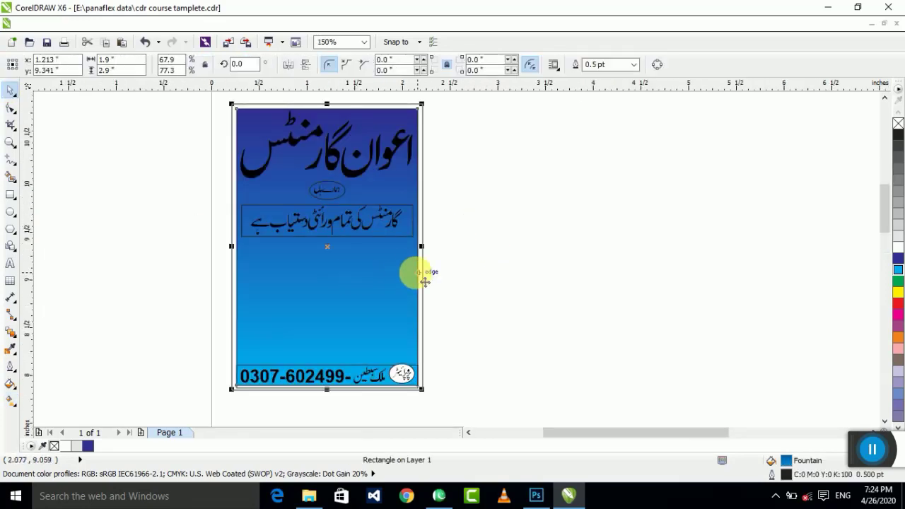
scroll(417, 332, down, 2)
click(436, 396)
- Marquee-select all eleven poster objects and drop a copy to the right
drag(413, 381, 277, 188)
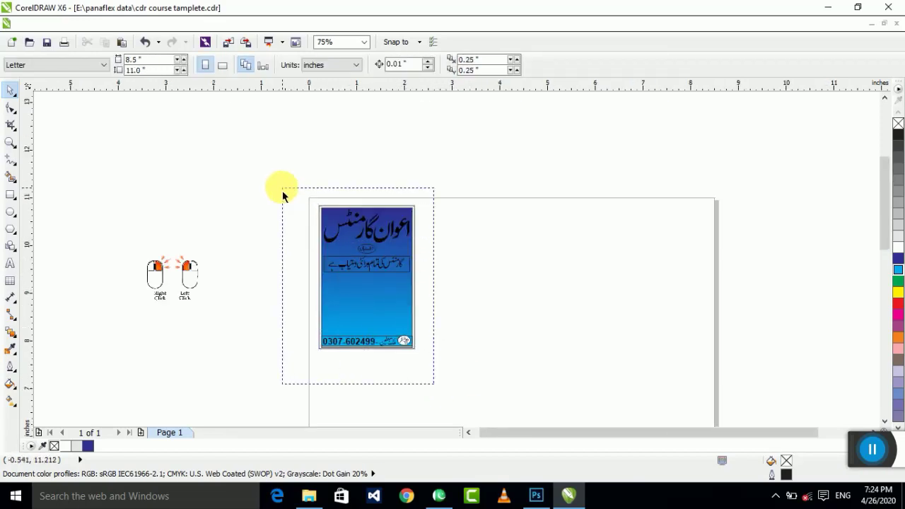
drag(357, 265, 458, 270)
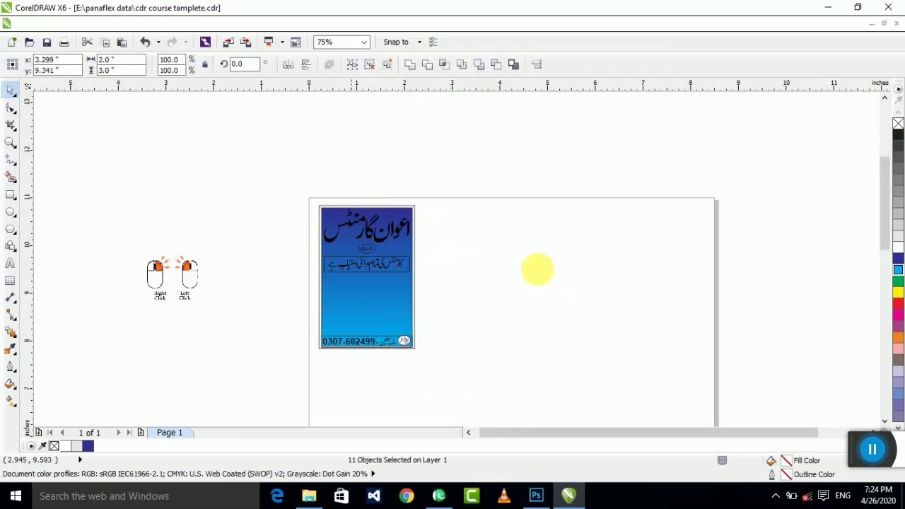
scroll(535, 269, up, 2)
scroll(430, 210, up, 1)
scroll(418, 320, down, 1)
click(417, 320)
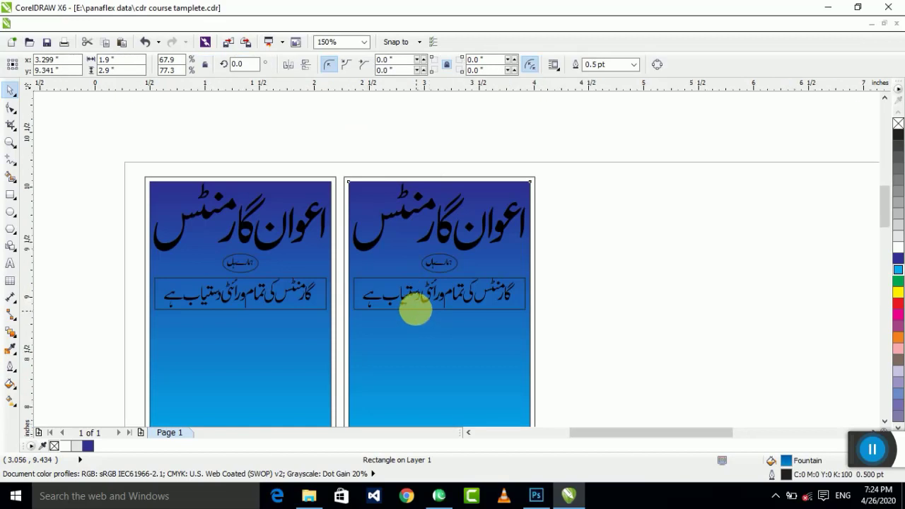
scroll(414, 309, up, 1)
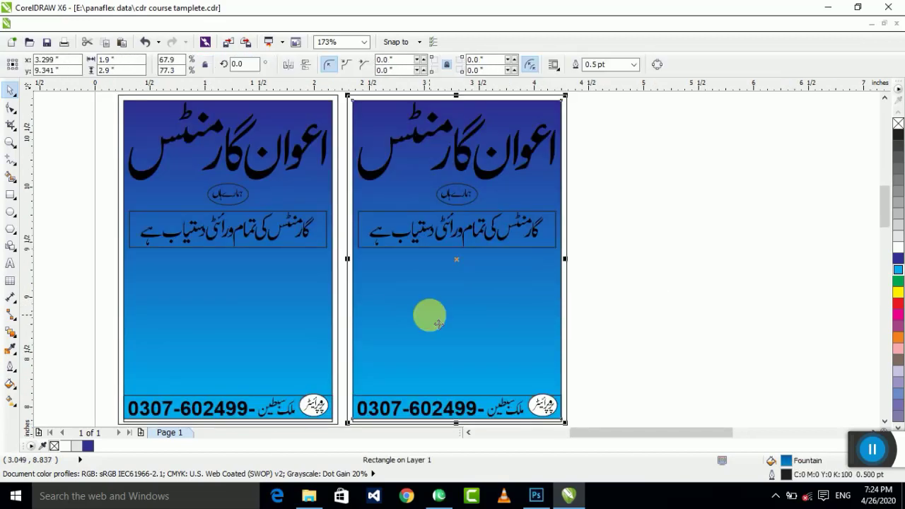
- Try radial then square gradients on the copied poster, ending back on linear blue
key(g)
click(66, 65)
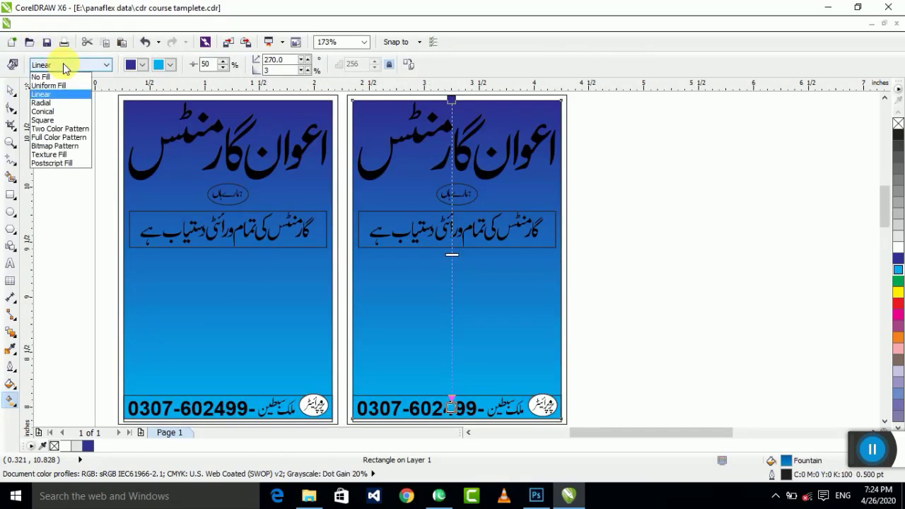
click(62, 104)
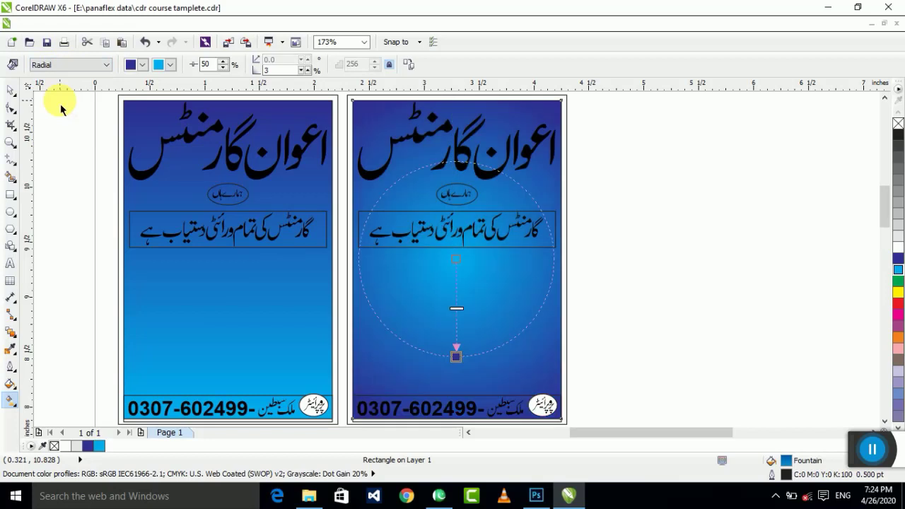
click(75, 66)
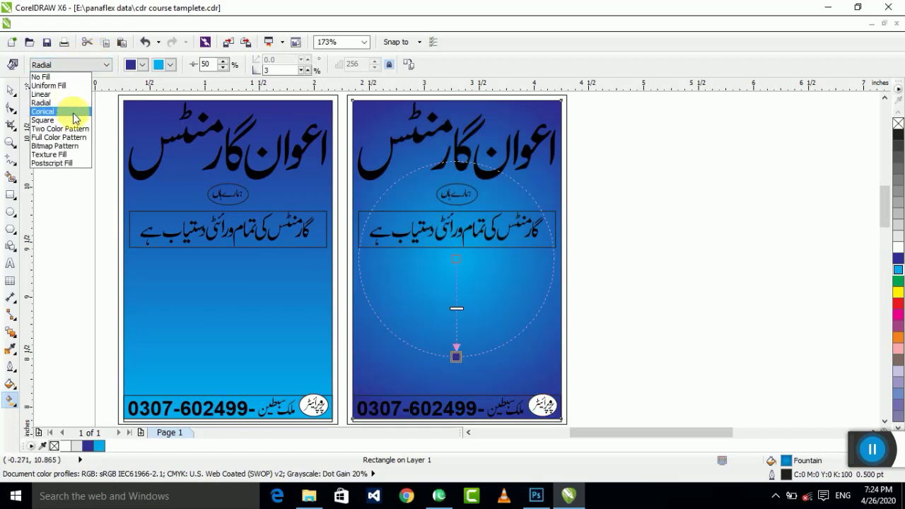
click(71, 120)
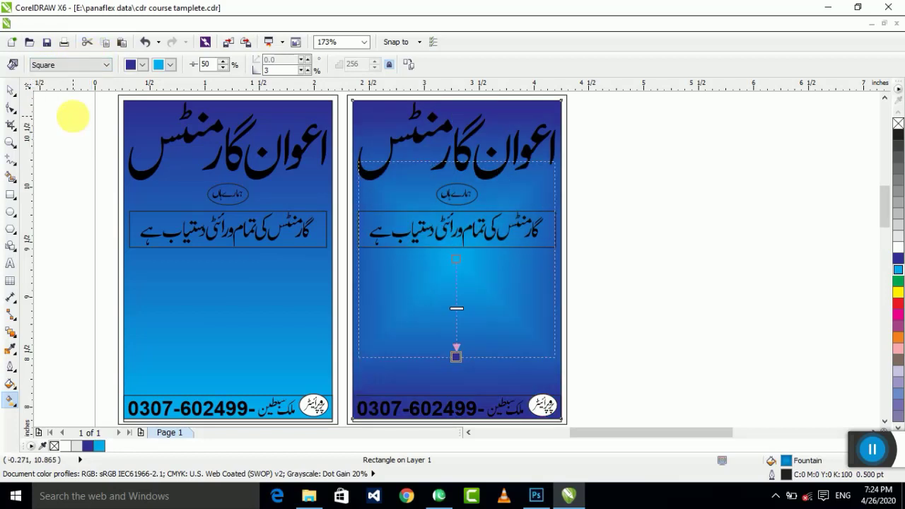
click(74, 65)
click(66, 95)
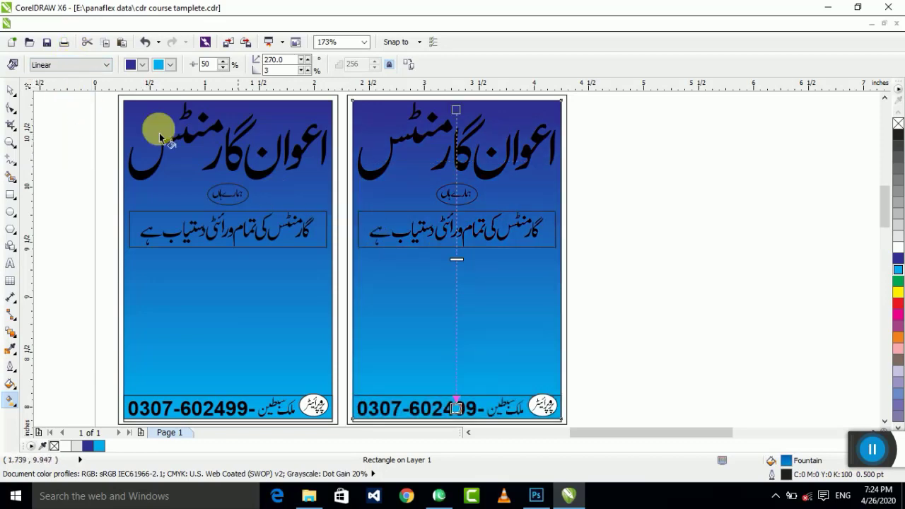
scroll(229, 208, down, 2)
scroll(302, 203, up, 2)
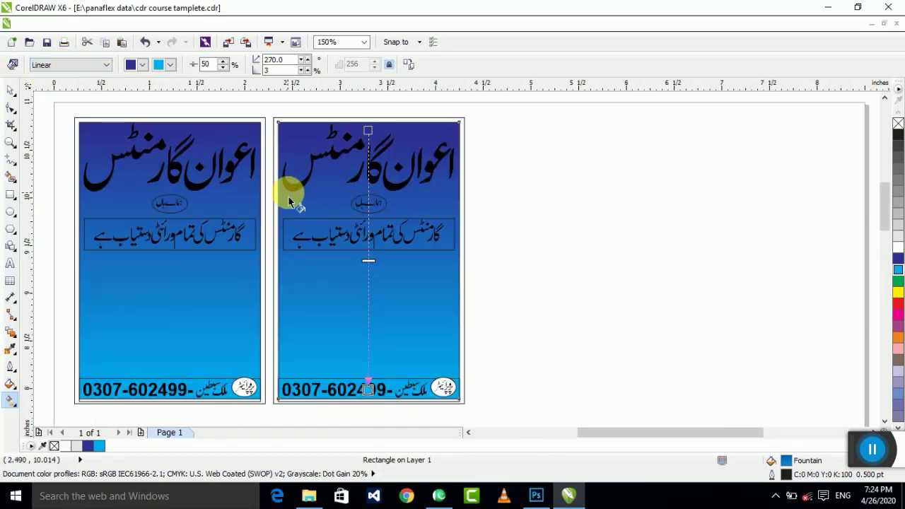
- Make the poster's fountain fill Custom, with colour stops at 8, 33, 56 and 81%
key(F12)
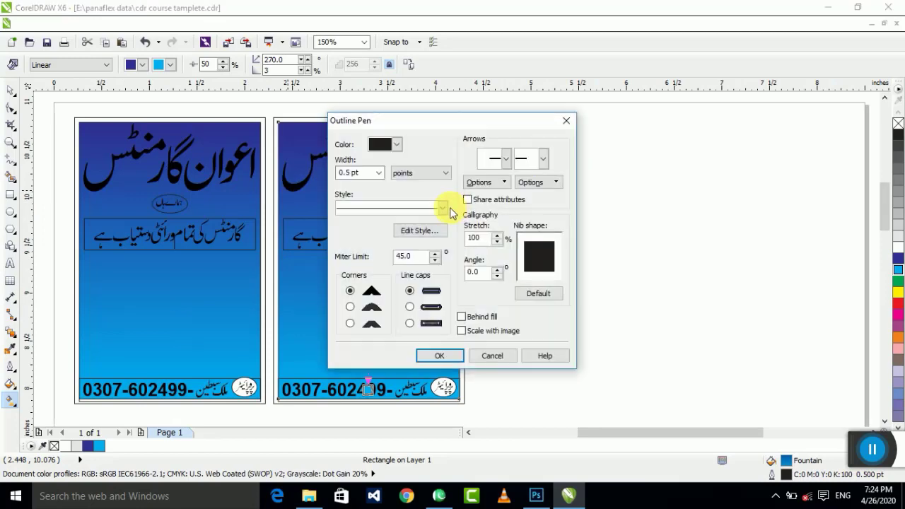
key(Escape)
key(F11)
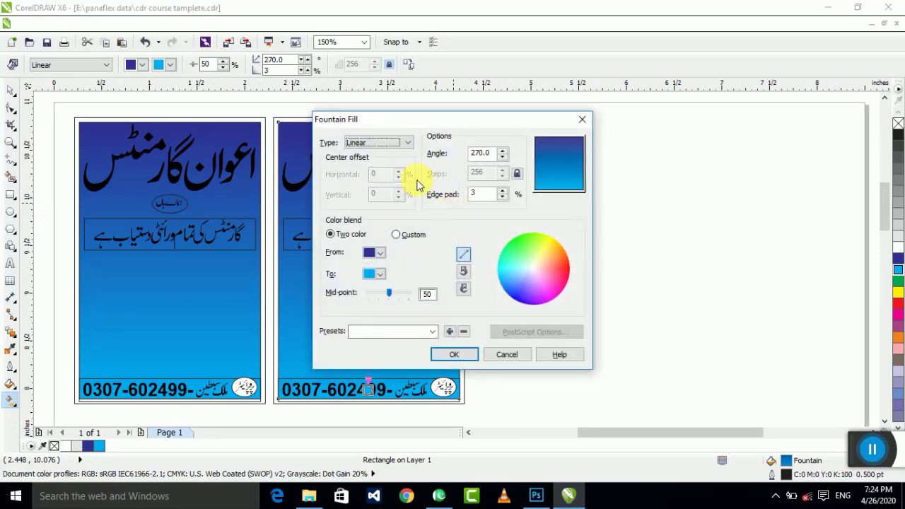
drag(364, 123, 514, 124)
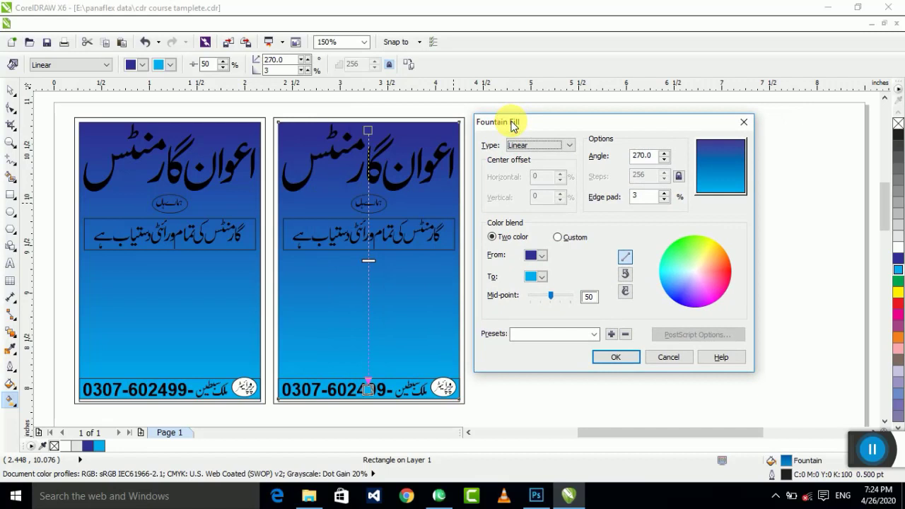
drag(513, 124, 516, 125)
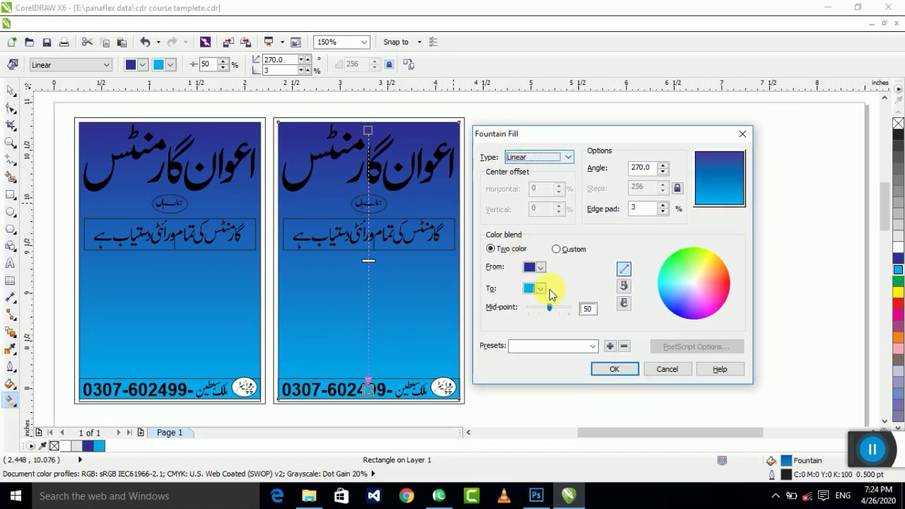
click(569, 250)
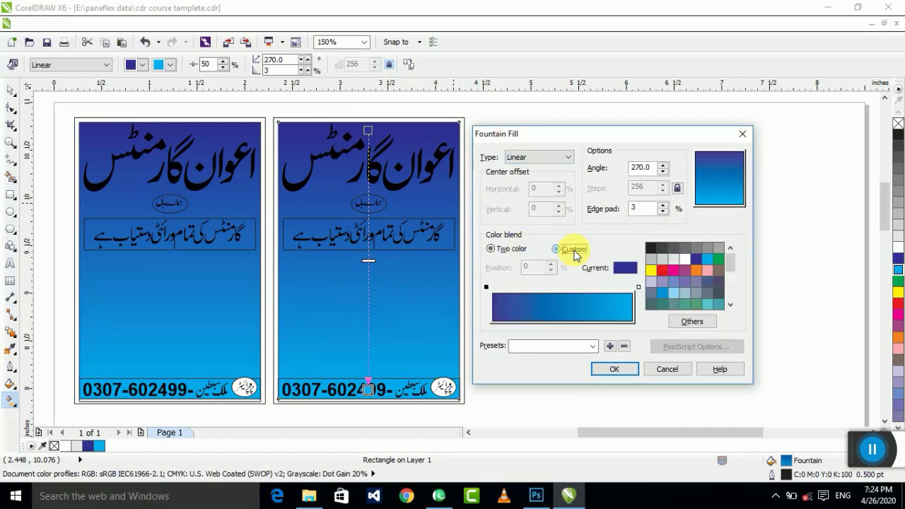
double_click(504, 289)
double_click(538, 293)
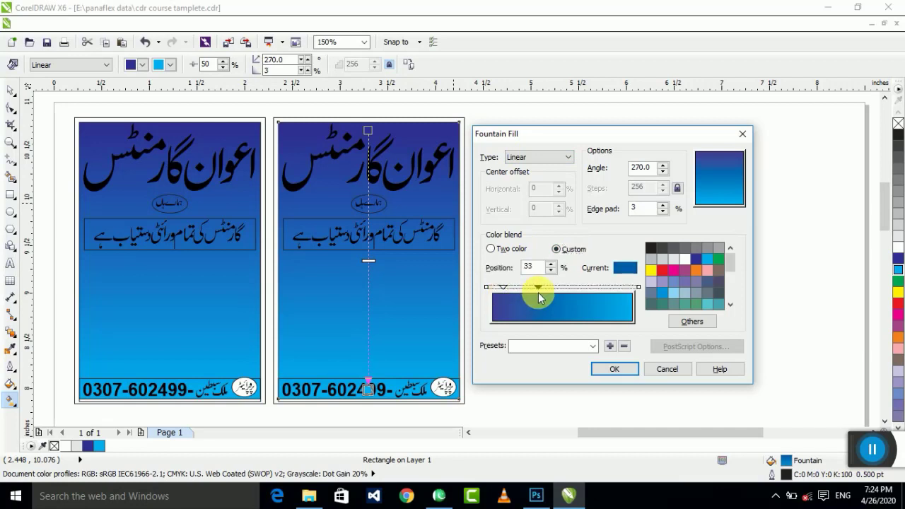
double_click(571, 293)
double_click(606, 292)
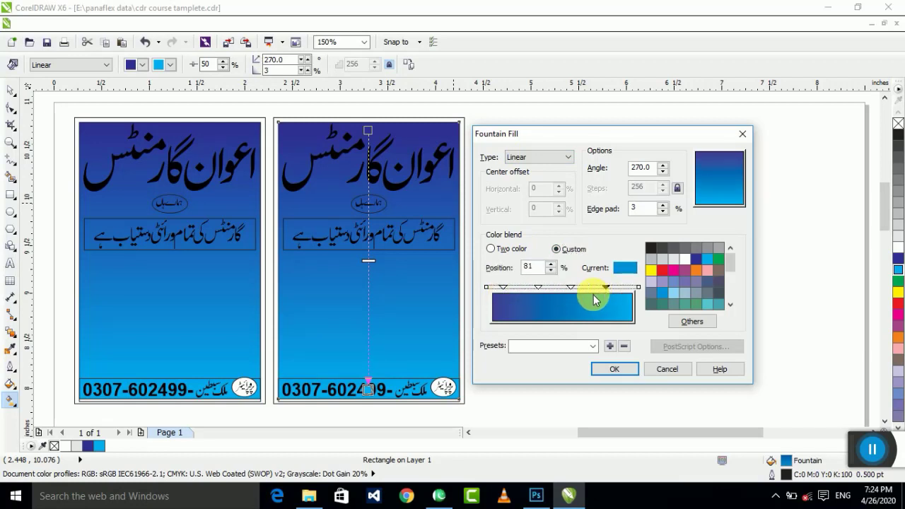
- Colour the stops red, yellow, light cyan, orange and a yellow end, then apply the gradient
click(505, 287)
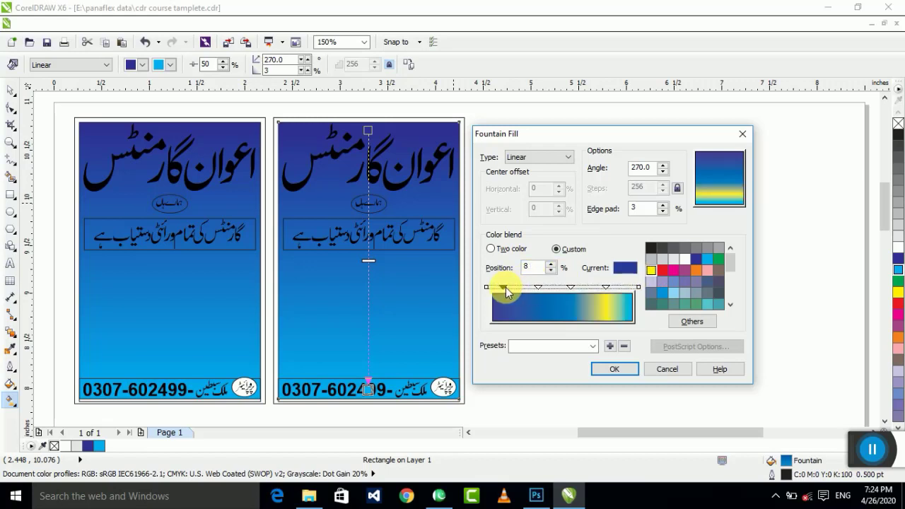
click(665, 275)
click(538, 287)
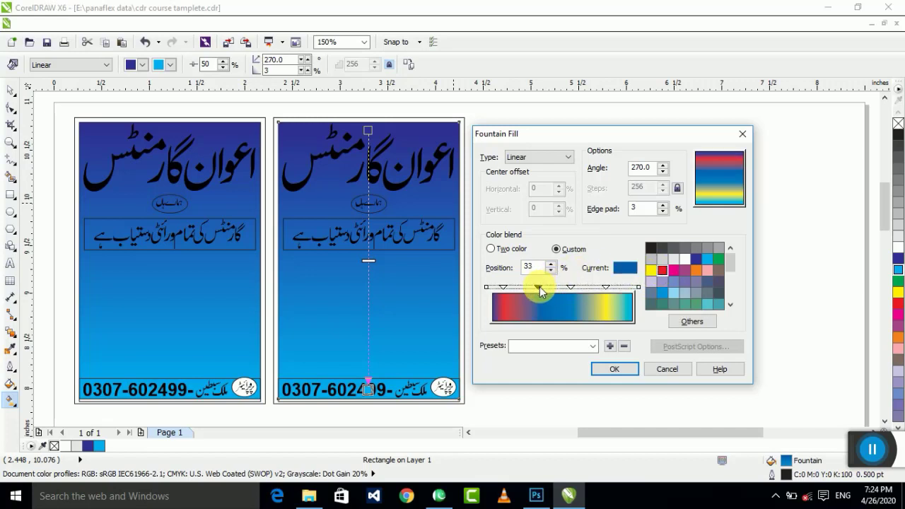
click(651, 271)
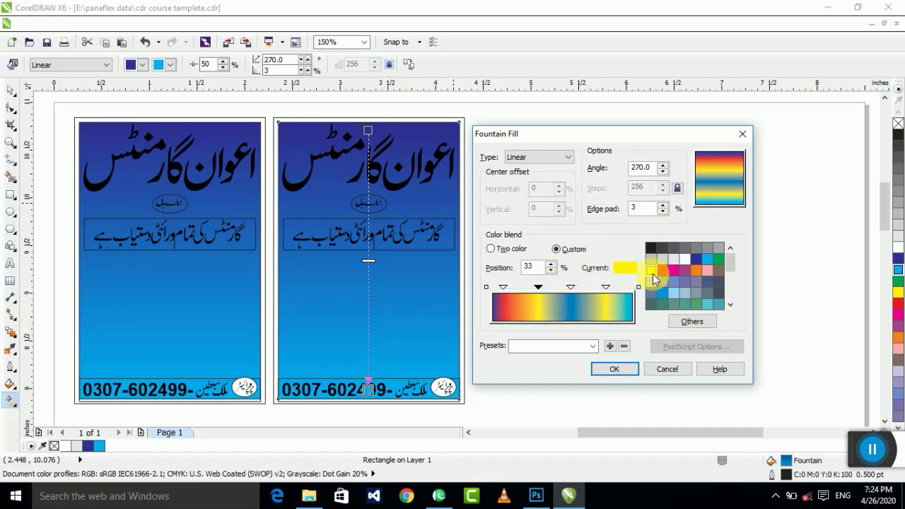
click(571, 287)
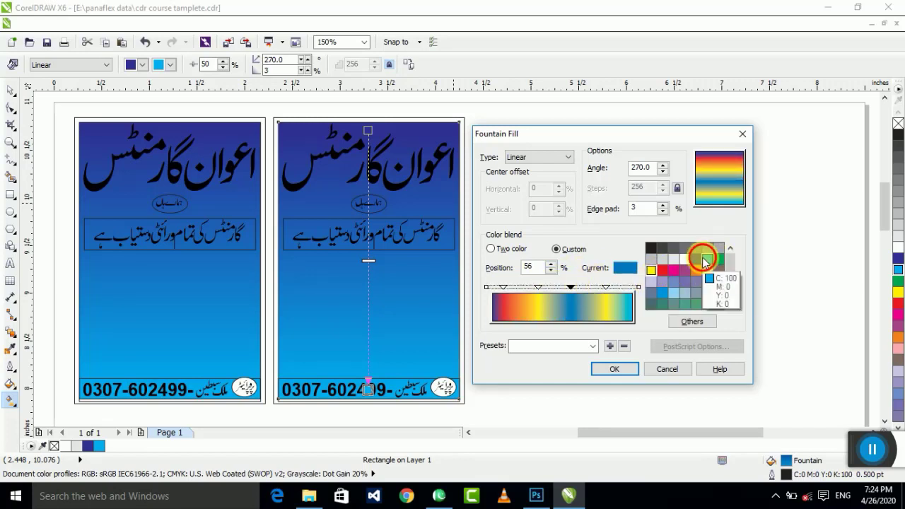
click(705, 259)
click(606, 288)
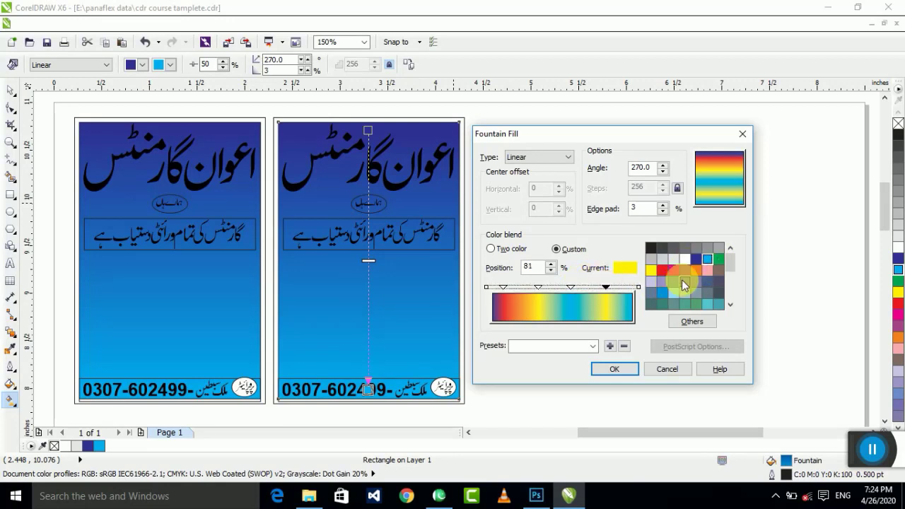
click(696, 270)
click(638, 288)
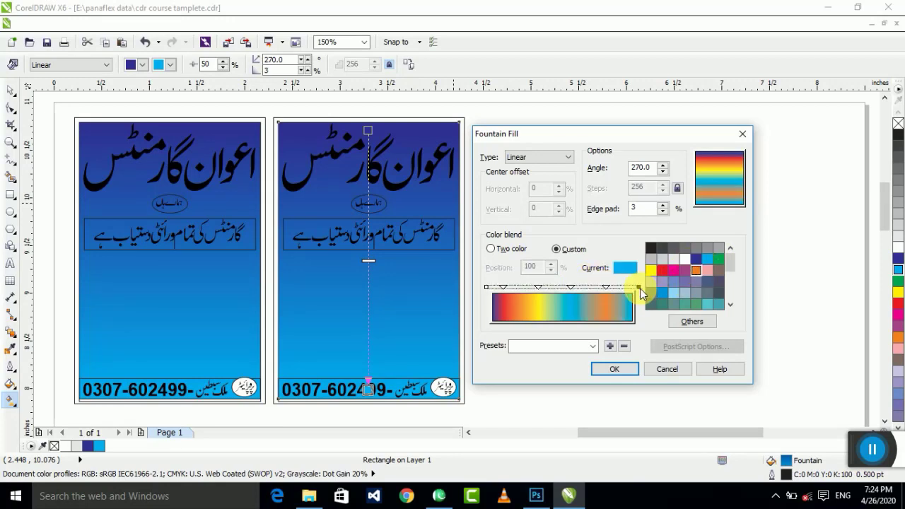
click(650, 269)
click(614, 368)
- Try the rainbow fill as Radial, then Square, and settle back on Linear
scroll(570, 308, down, 2)
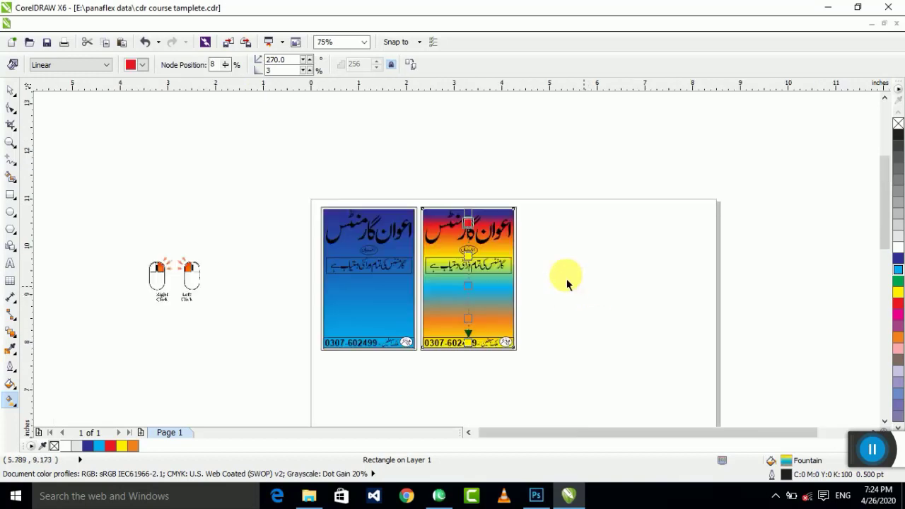
scroll(558, 283, up, 1)
scroll(516, 237, down, 1)
scroll(517, 237, up, 2)
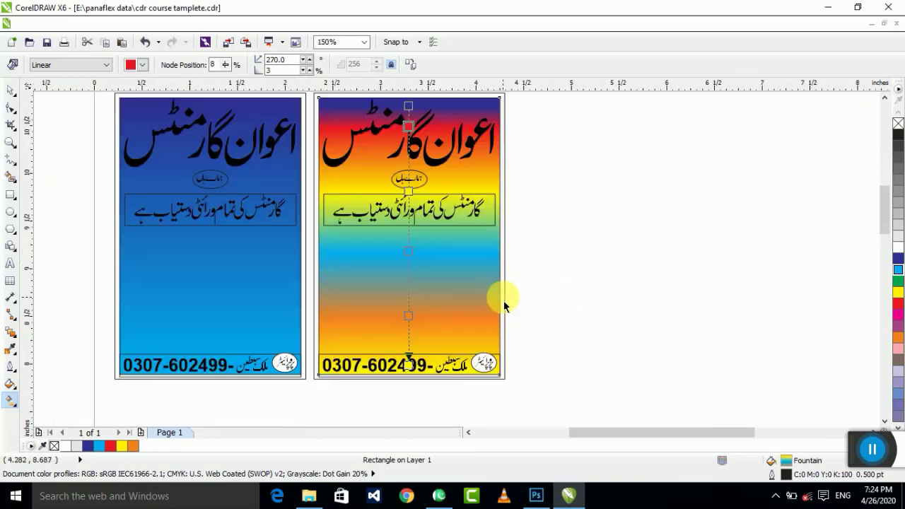
click(92, 65)
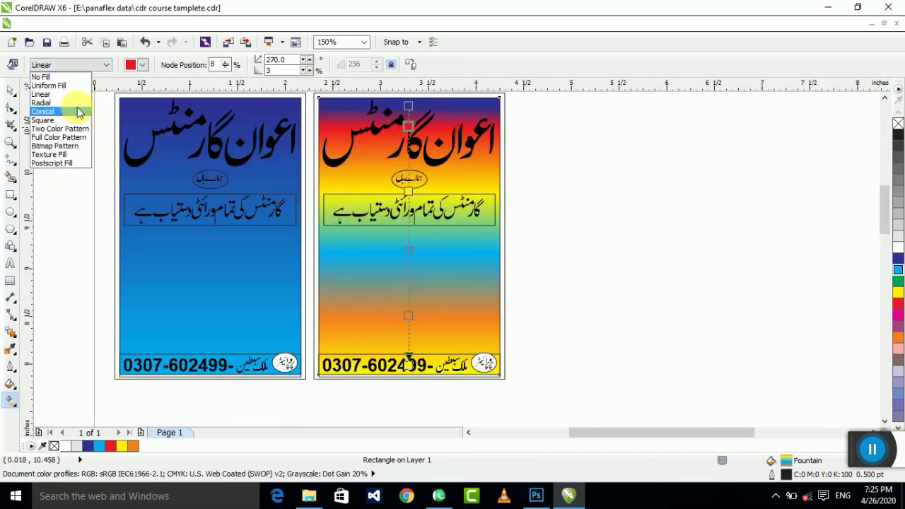
click(49, 102)
click(58, 65)
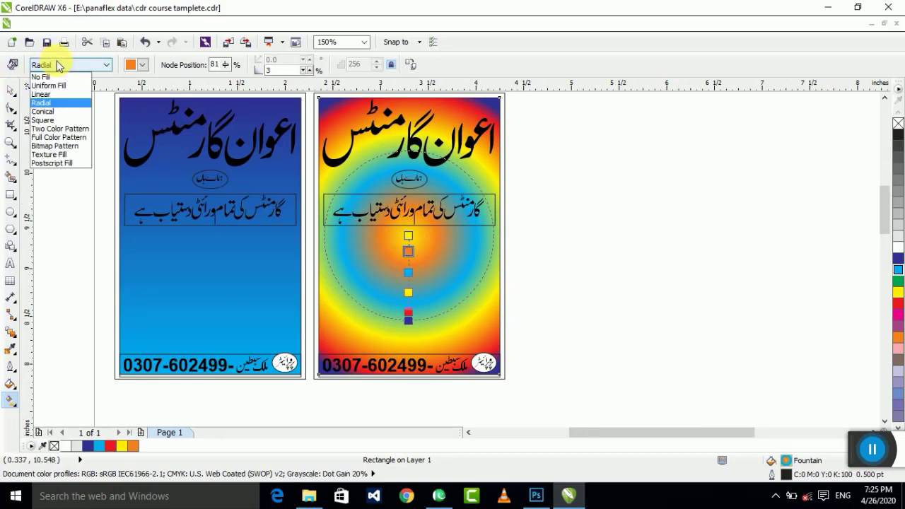
click(60, 121)
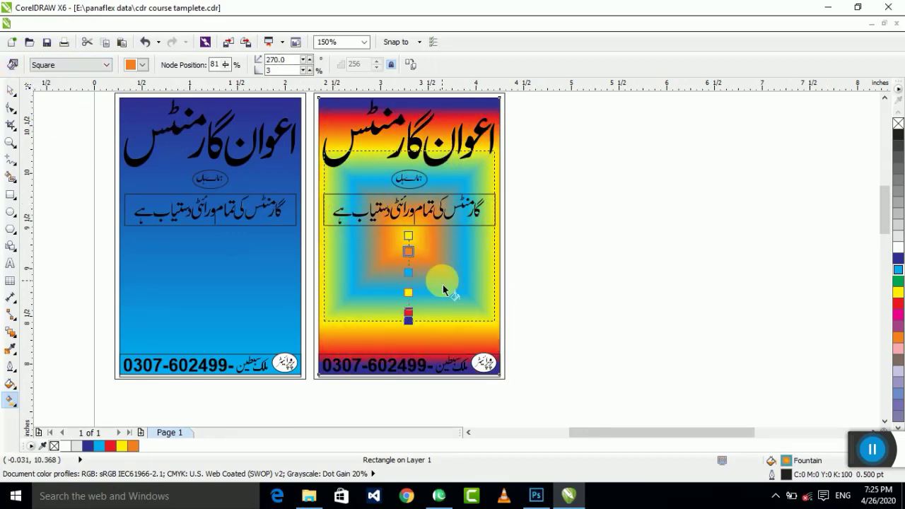
scroll(438, 279, down, 2)
click(77, 64)
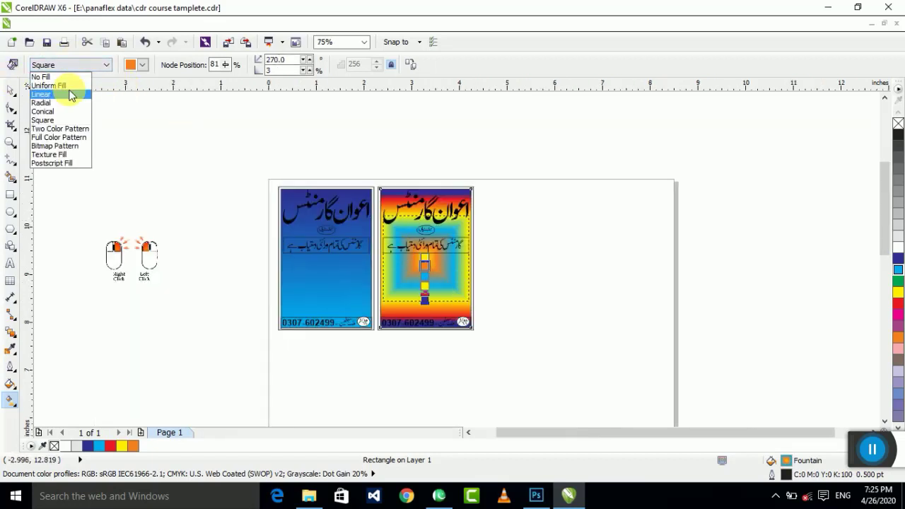
click(73, 91)
click(10, 90)
drag(151, 141, 560, 380)
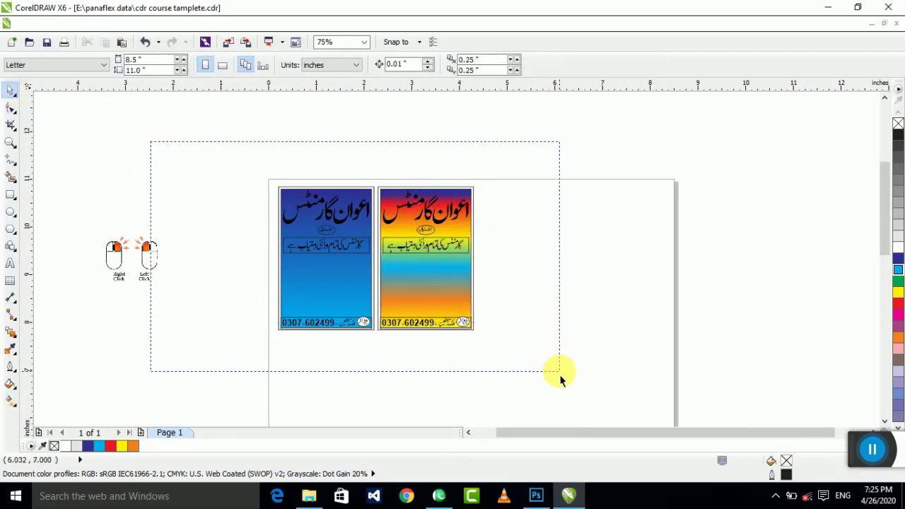
key(shift+F2)
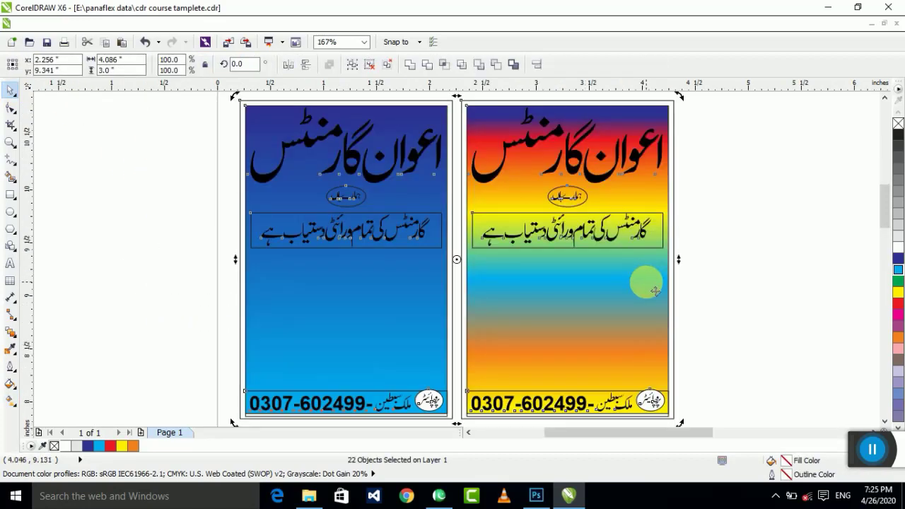
scroll(466, 219, down, 4)
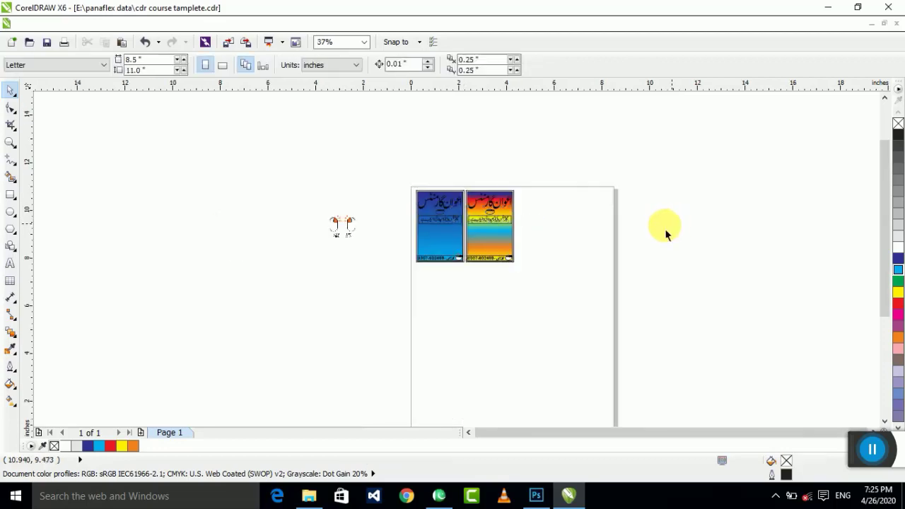
key(shift+F2)
click(756, 258)
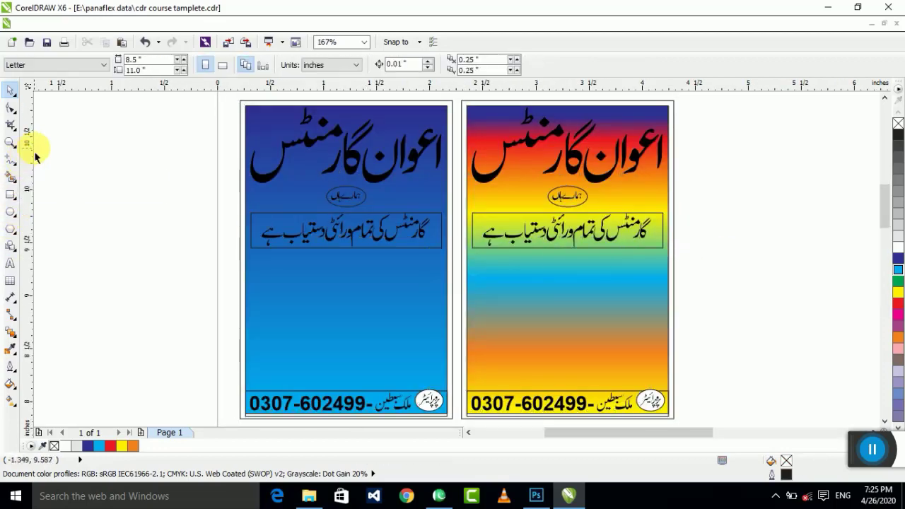
scroll(31, 142, down, 2)
scroll(238, 162, up, 2)
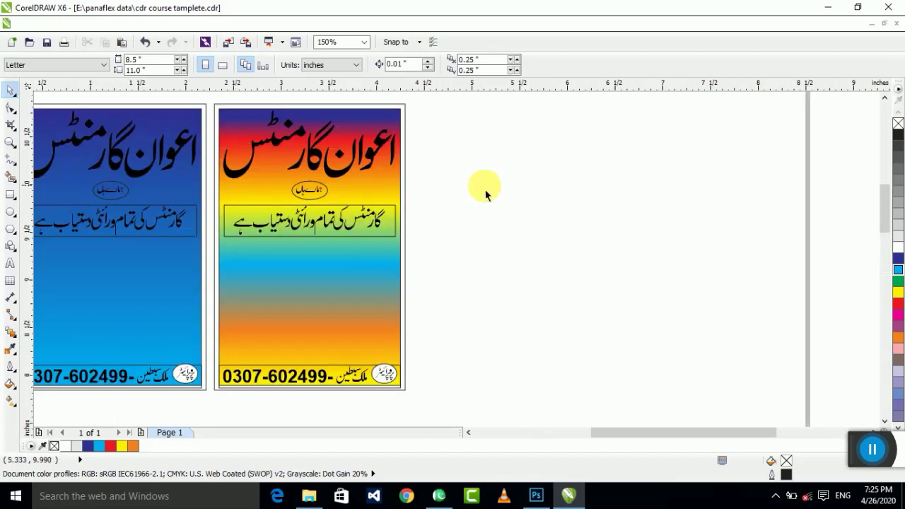
click(382, 207)
scroll(309, 204, up, 2)
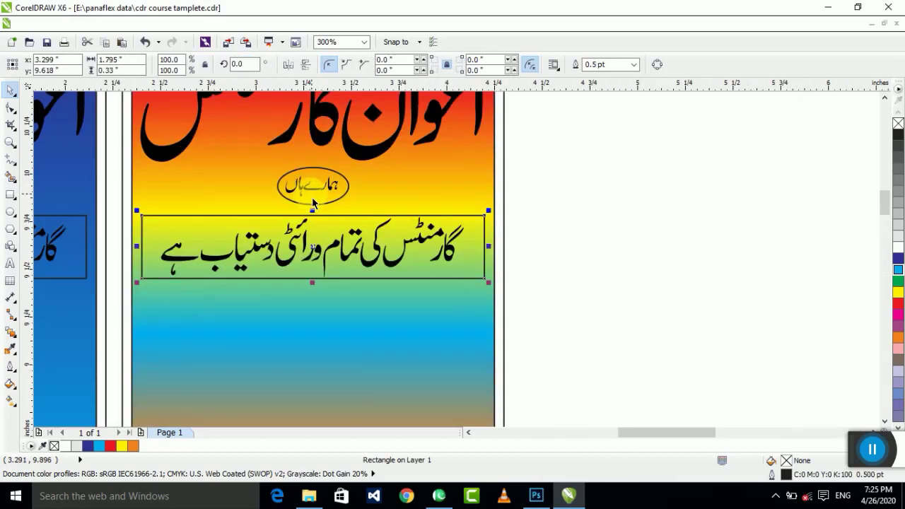
scroll(313, 203, down, 2)
click(433, 237)
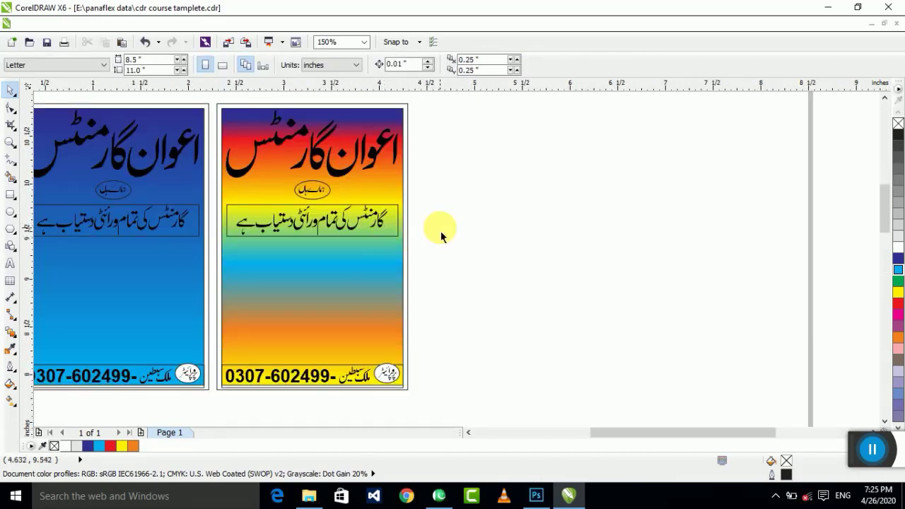
- Try stretching the frame around the Urdu line wider, undoing both first attempts
click(371, 219)
scroll(372, 219, up, 2)
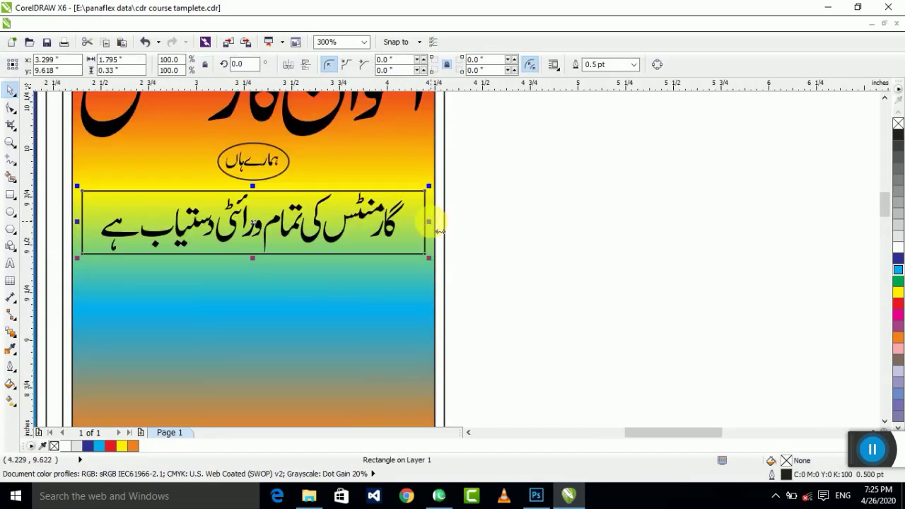
drag(437, 232, 478, 231)
click(582, 226)
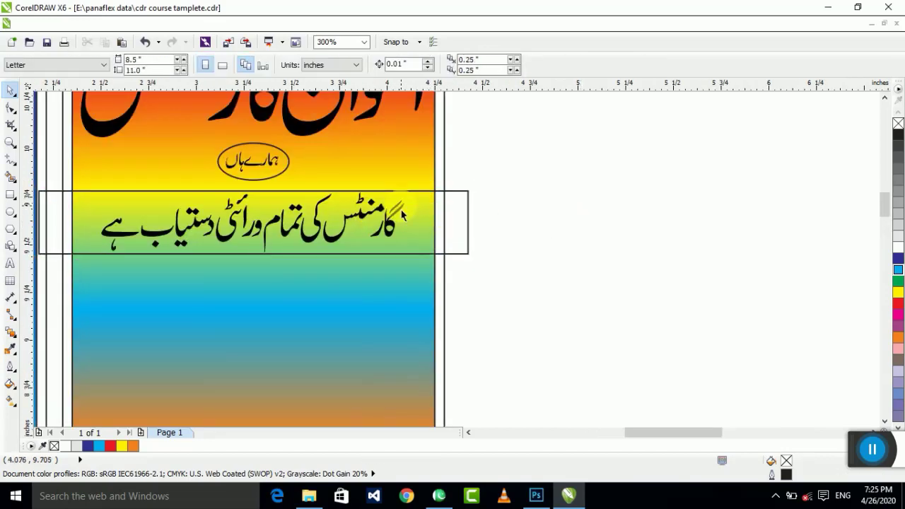
click(443, 249)
key(ctrl+z)
click(469, 205)
drag(472, 221, 521, 204)
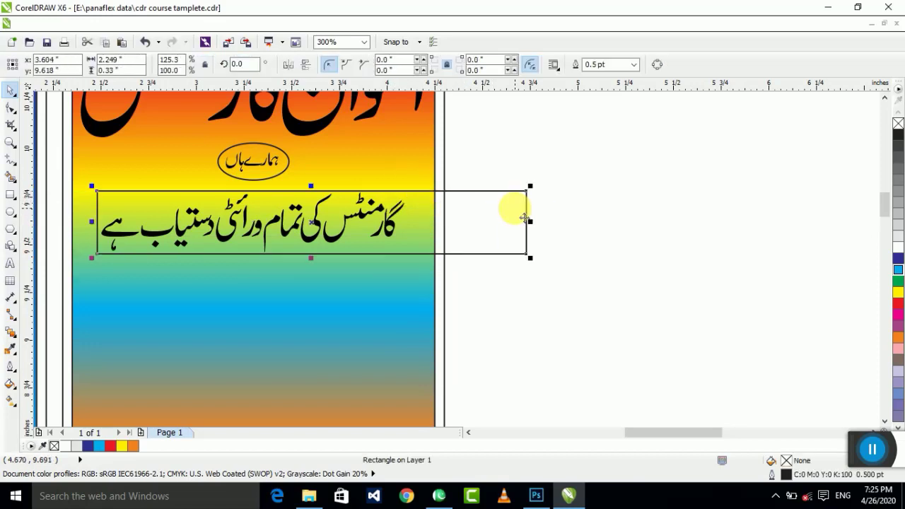
key(ctrl+z)
click(567, 217)
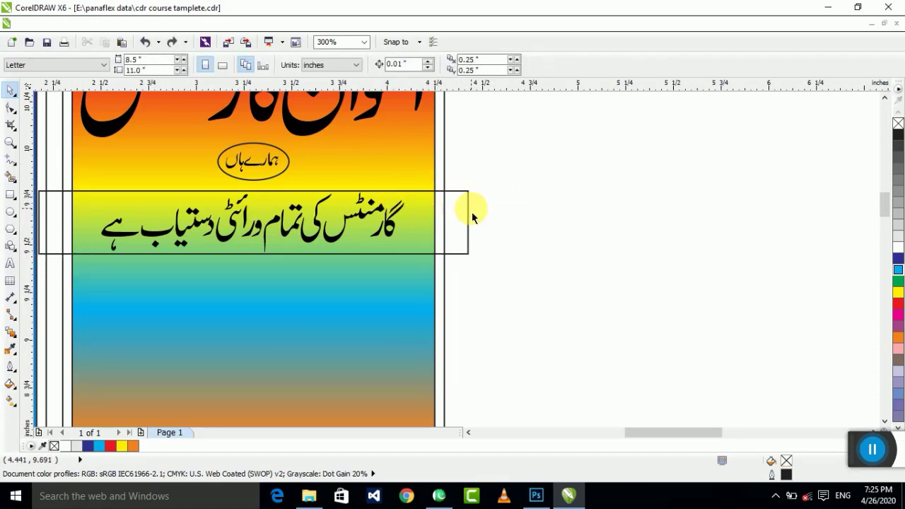
- Widen the Urdu-line frame beyond both poster edges and position it over the text
click(456, 210)
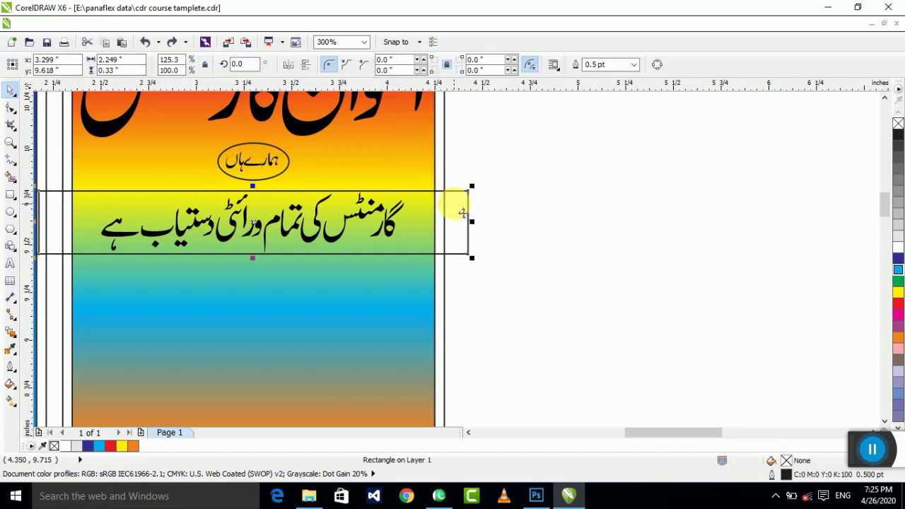
shift+click(403, 171)
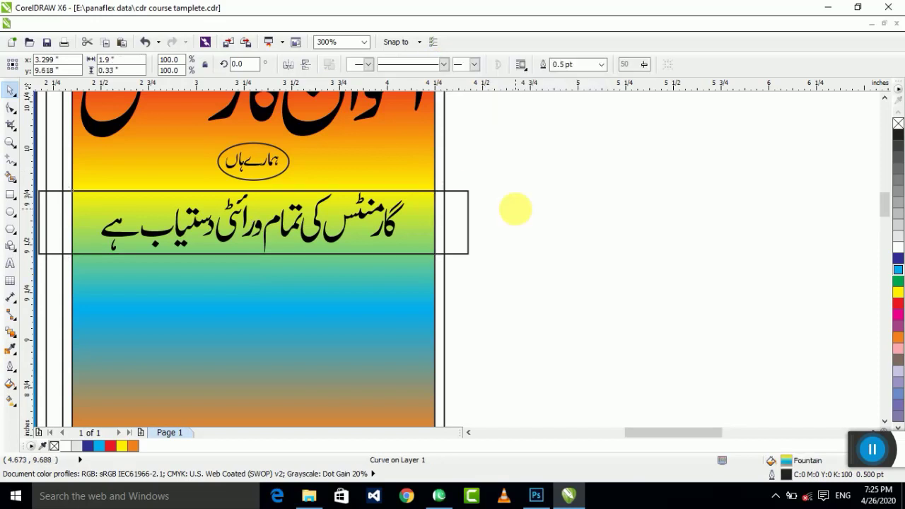
click(467, 212)
drag(471, 221, 523, 220)
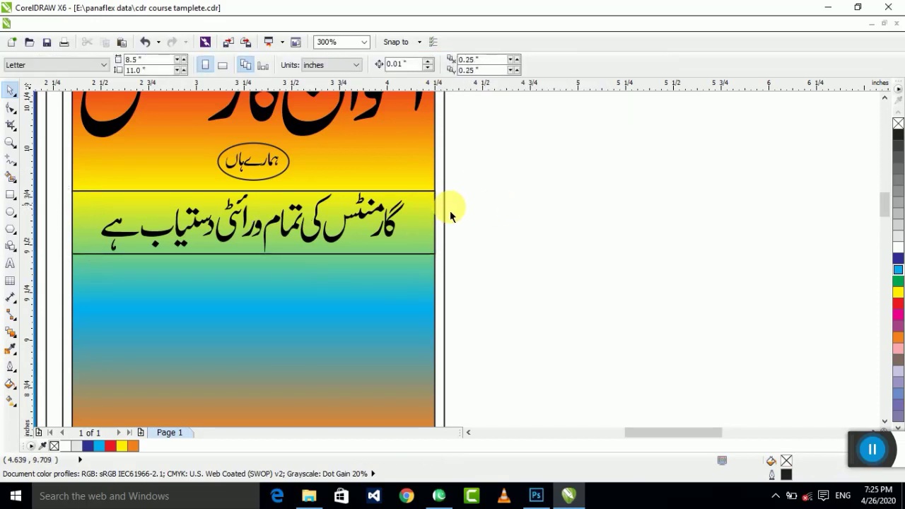
drag(450, 210, 580, 215)
key(F3)
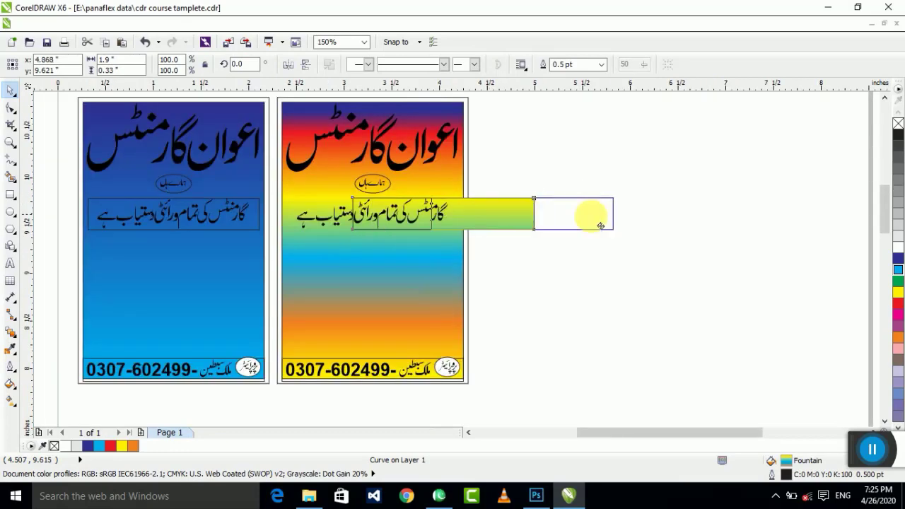
key(ctrl+z)
key(ctrl+z)
key(ctrl+z)
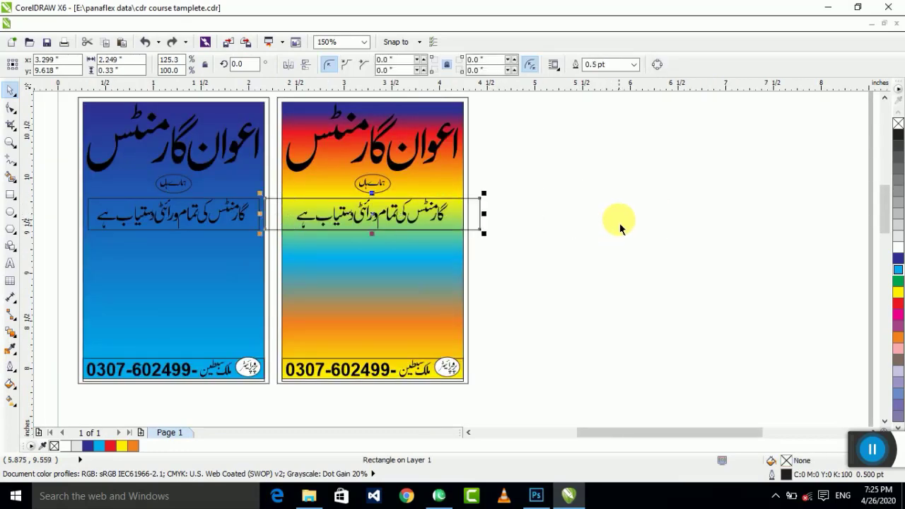
mouse_move(509, 221)
mouse_down()
mouse_move(566, 230)
mouse_move(545, 230)
mouse_move(543, 212)
mouse_up()
scroll(419, 216, up, 1)
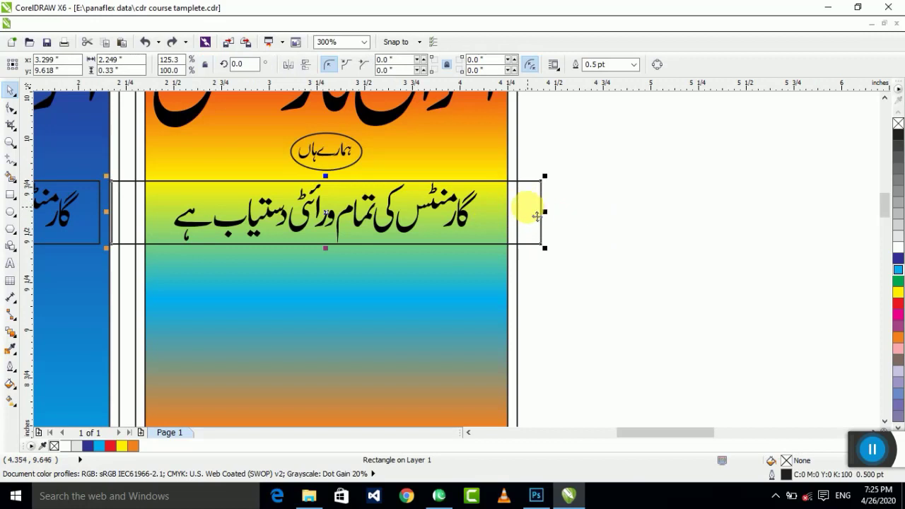
shift+click(461, 159)
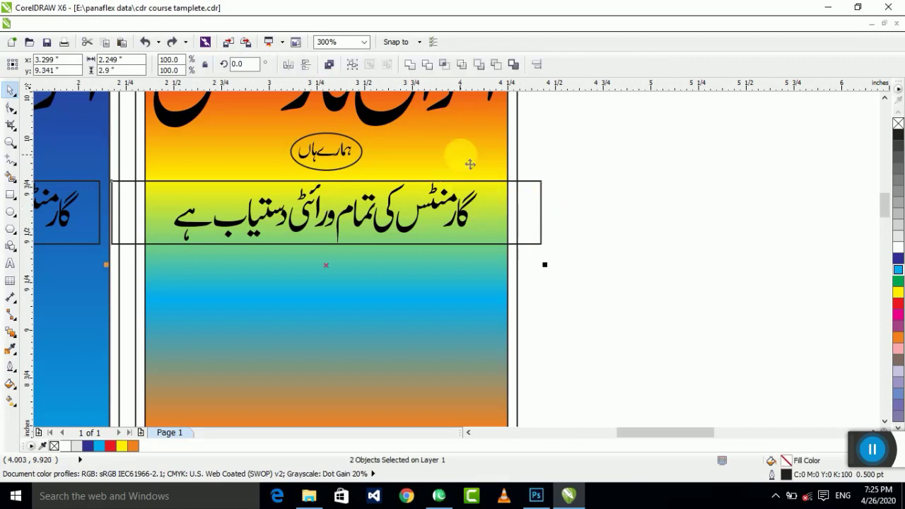
click(446, 69)
click(630, 192)
click(535, 221)
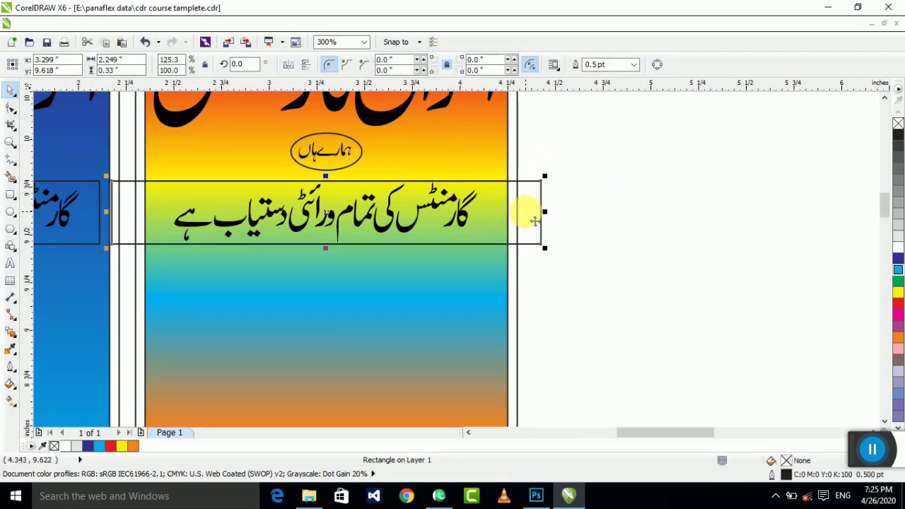
click(535, 221)
drag(510, 218, 706, 211)
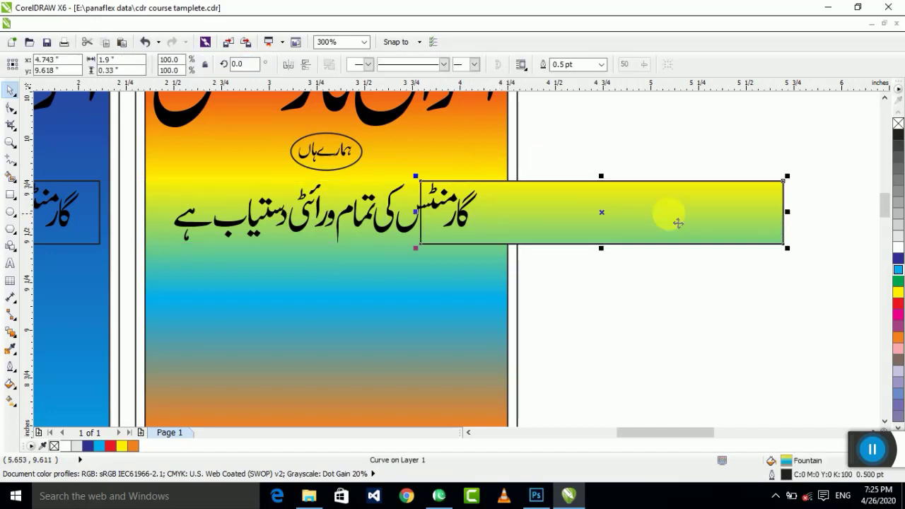
key(ctrl+z)
key(ctrl+z)
key(ctrl+z)
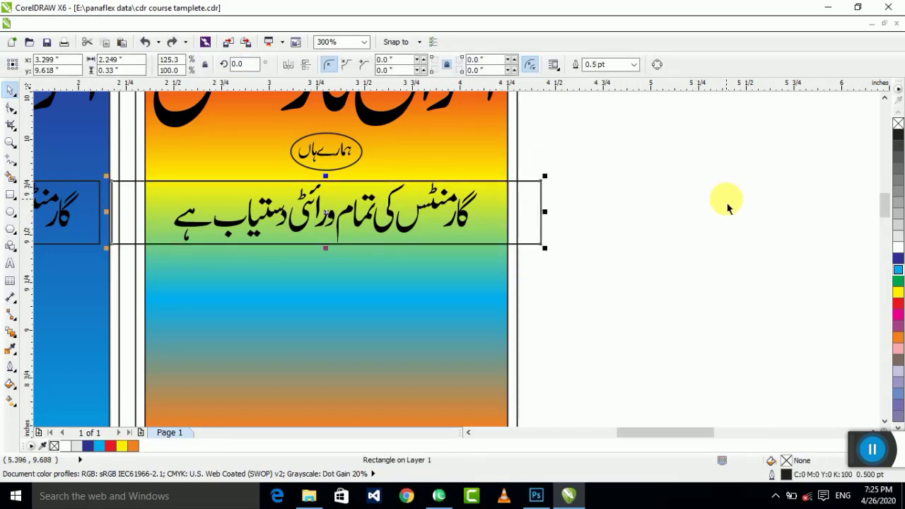
click(697, 212)
key(ctrl+z)
key(ctrl+z)
key(ctrl+shift+z)
key(ctrl+shift+z)
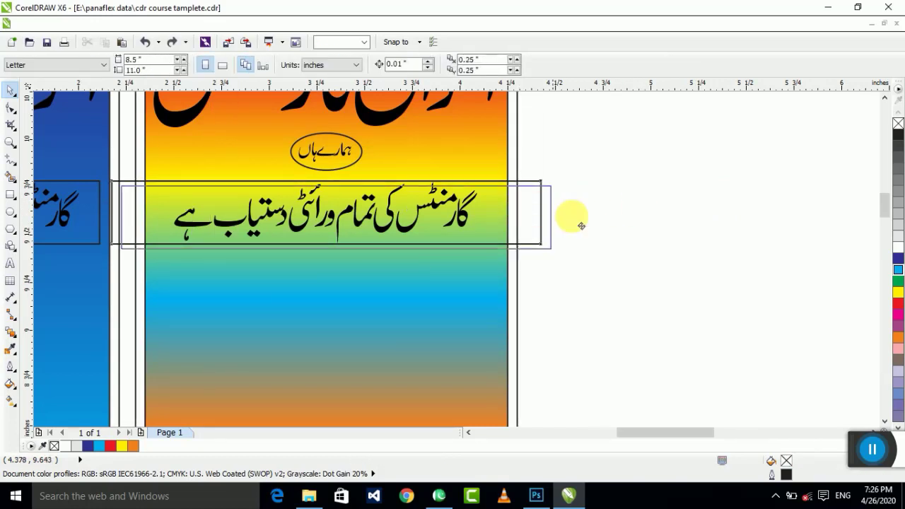
key(ctrl+z)
key(ctrl+z)
click(609, 246)
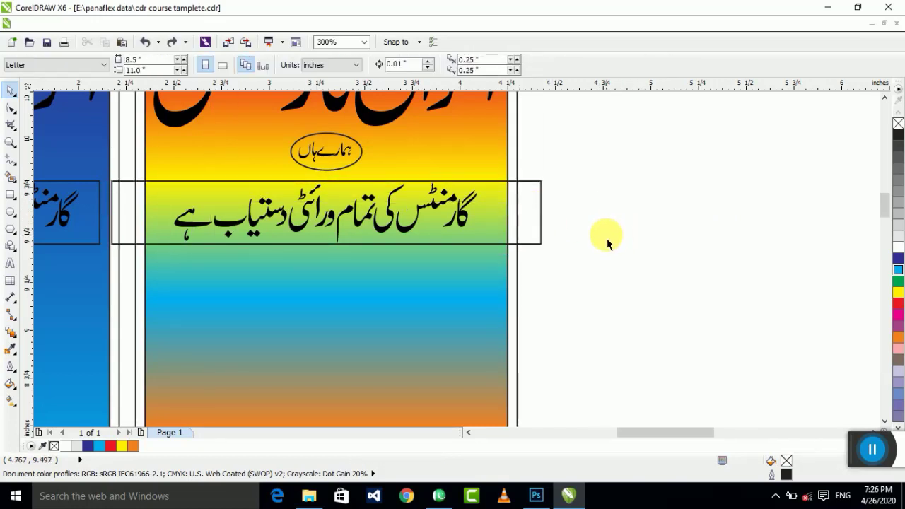
click(490, 159)
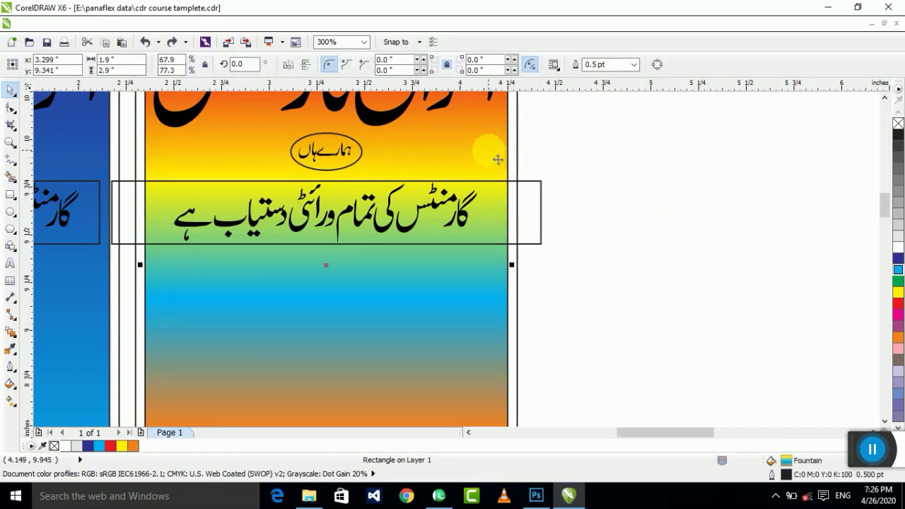
drag(497, 157, 556, 160)
key(ctrl+z)
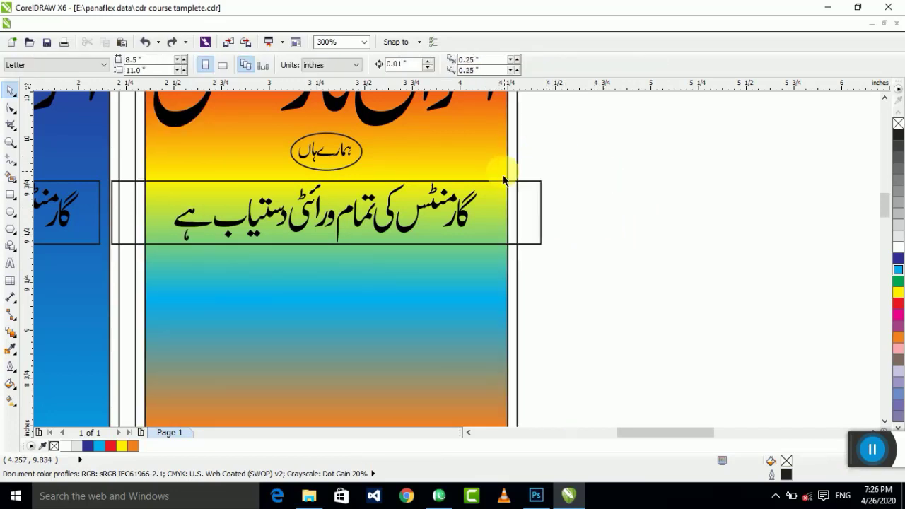
click(475, 145)
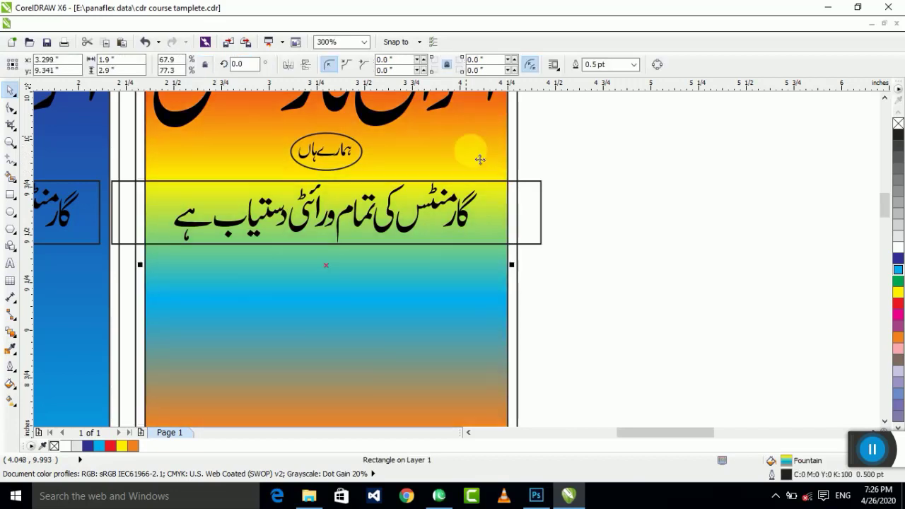
shift+click(535, 231)
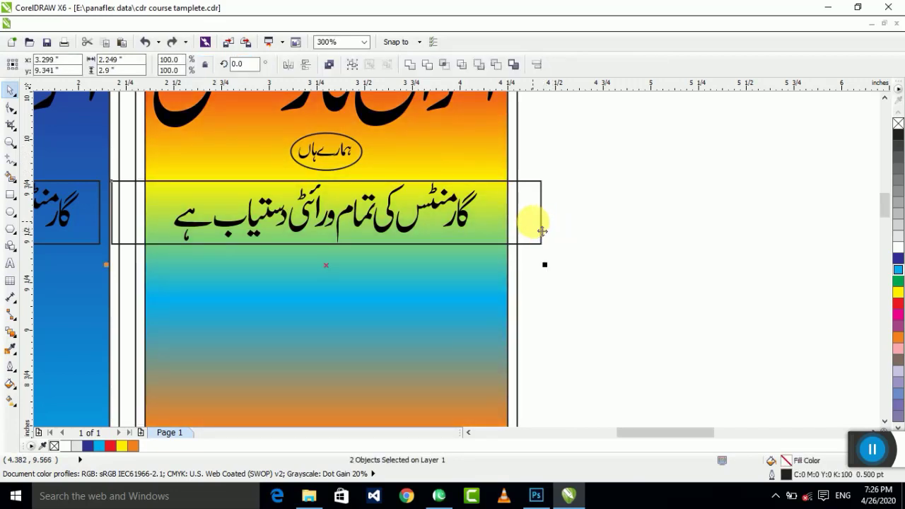
click(445, 65)
click(608, 152)
drag(542, 228, 716, 265)
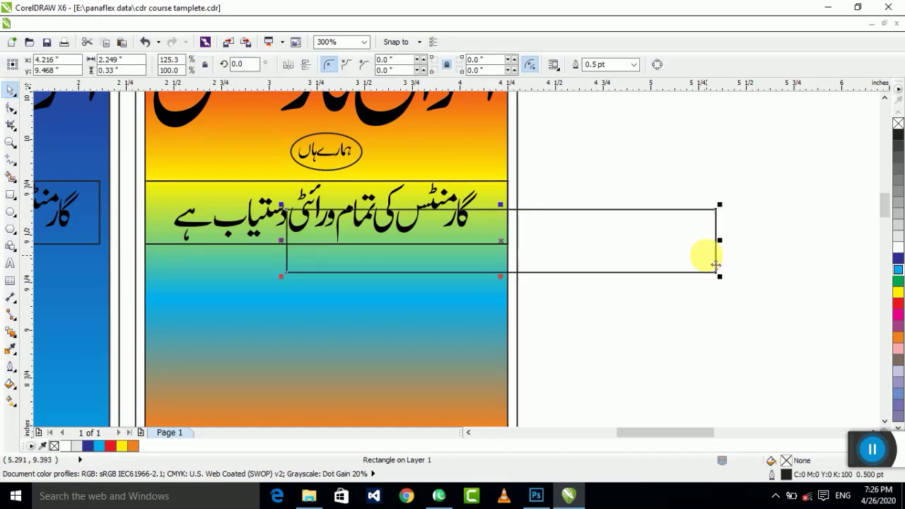
key(ctrl+z)
key(ctrl+z)
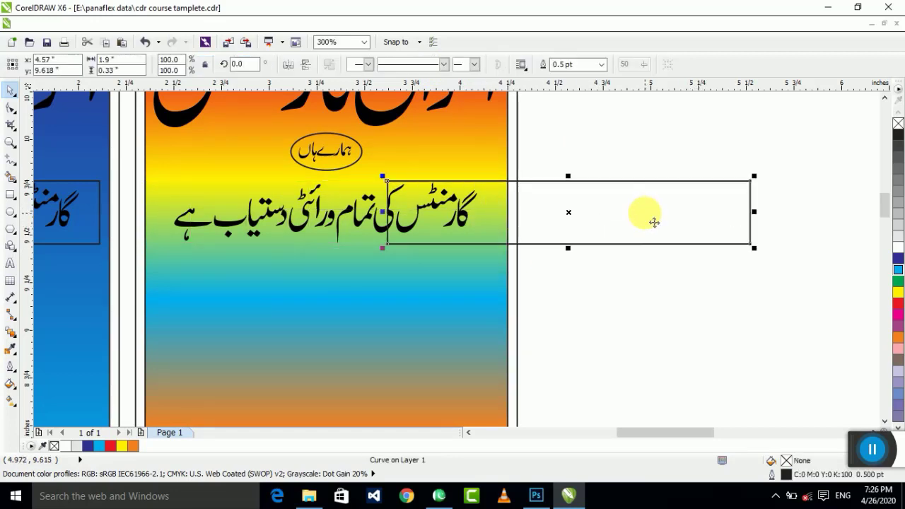
key(Delete)
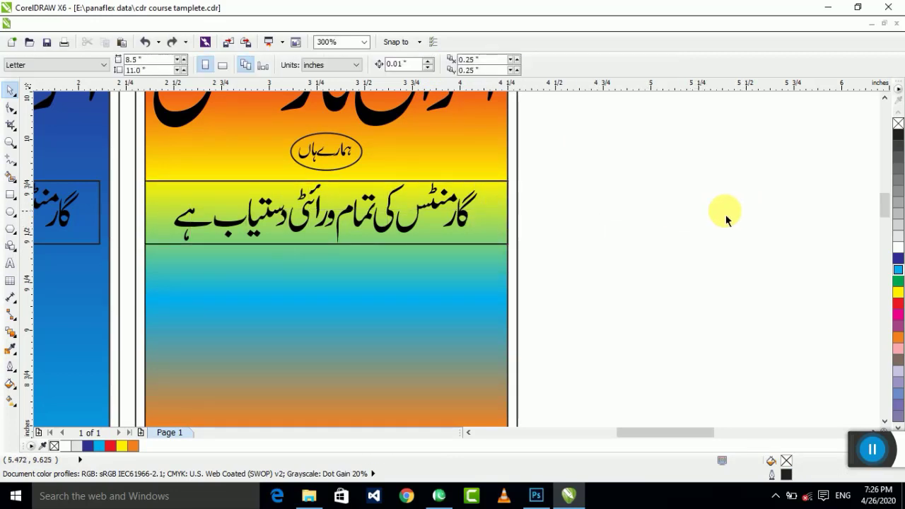
key(ctrl+z)
click(667, 192)
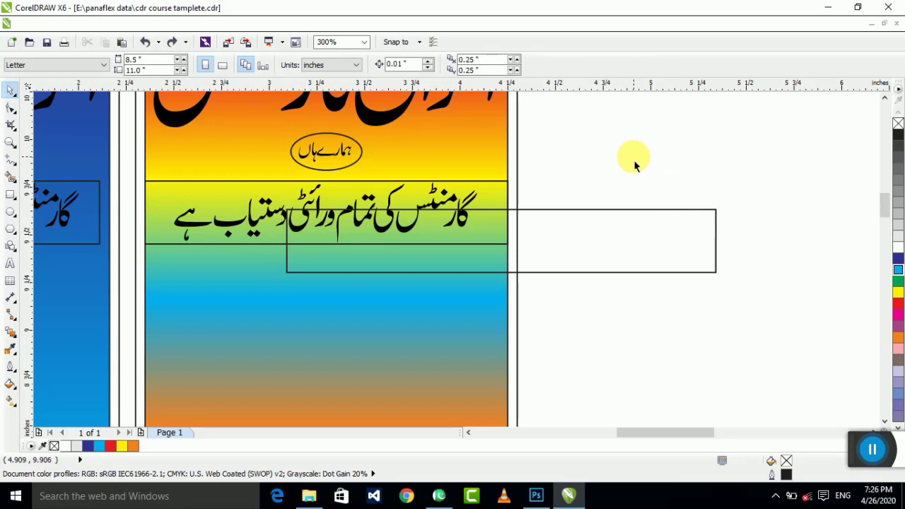
key(ctrl+z)
click(634, 165)
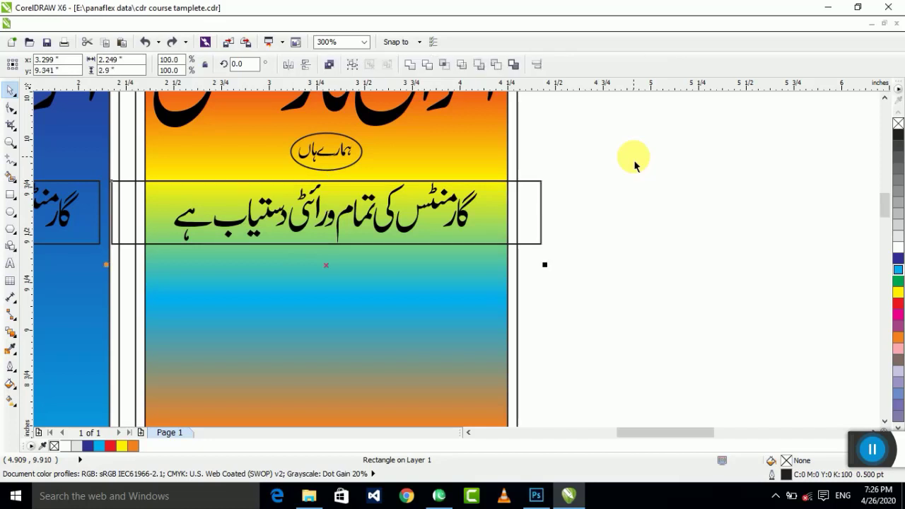
drag(555, 233, 627, 241)
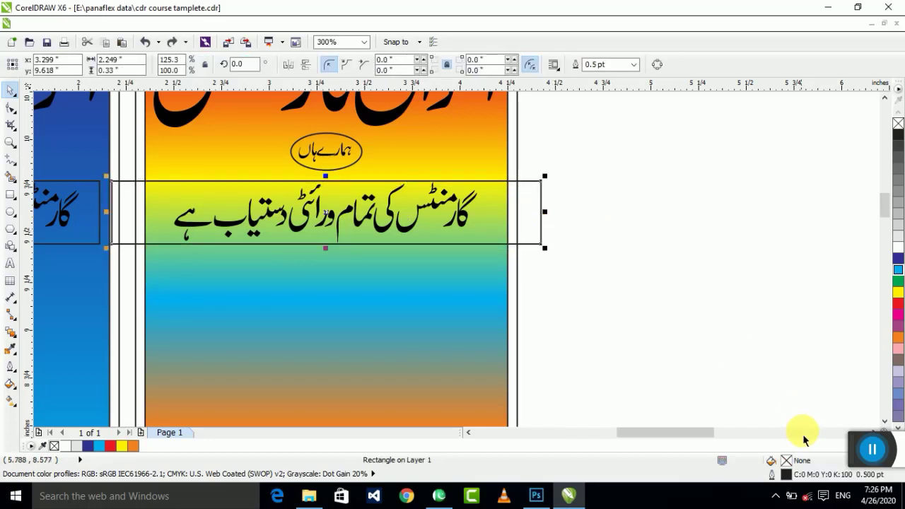
click(864, 456)
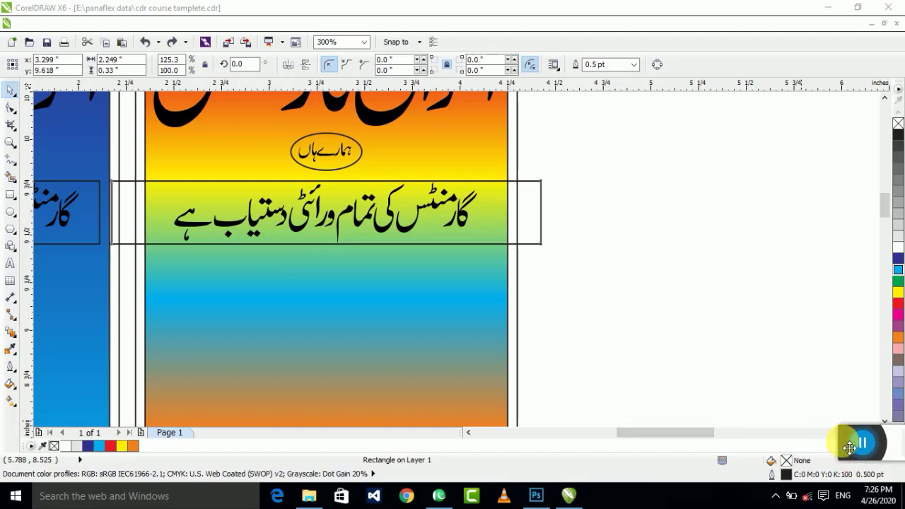
click(532, 240)
- Select the oval inside the badge group and give it a top-to-bottom linear fill
scroll(532, 240, down, 2)
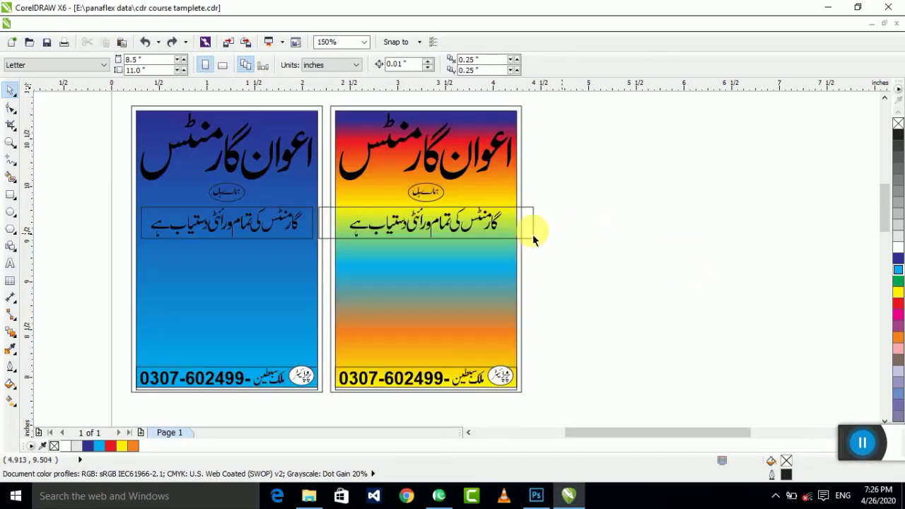
scroll(509, 201, up, 2)
scroll(693, 232, up, 1)
scroll(611, 165, down, 1)
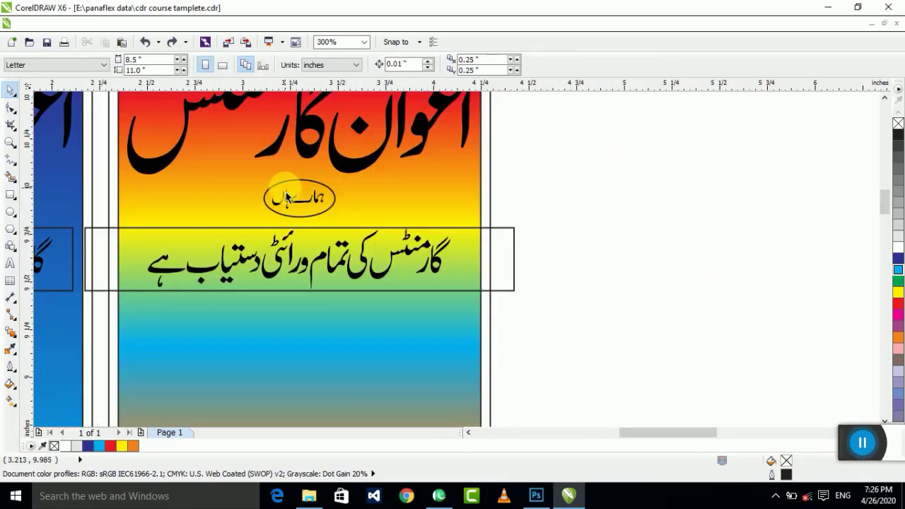
scroll(287, 189, up, 2)
click(388, 210)
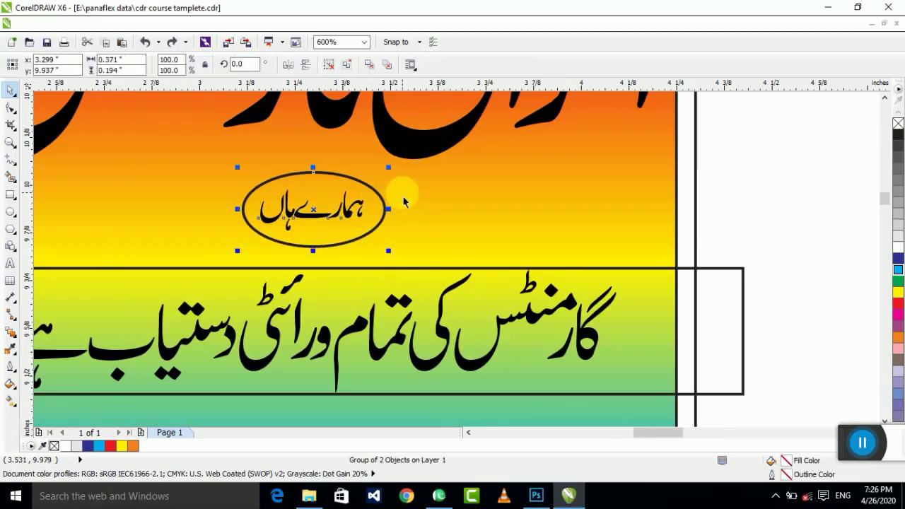
ctrl+click(388, 208)
scroll(405, 217, up, 4)
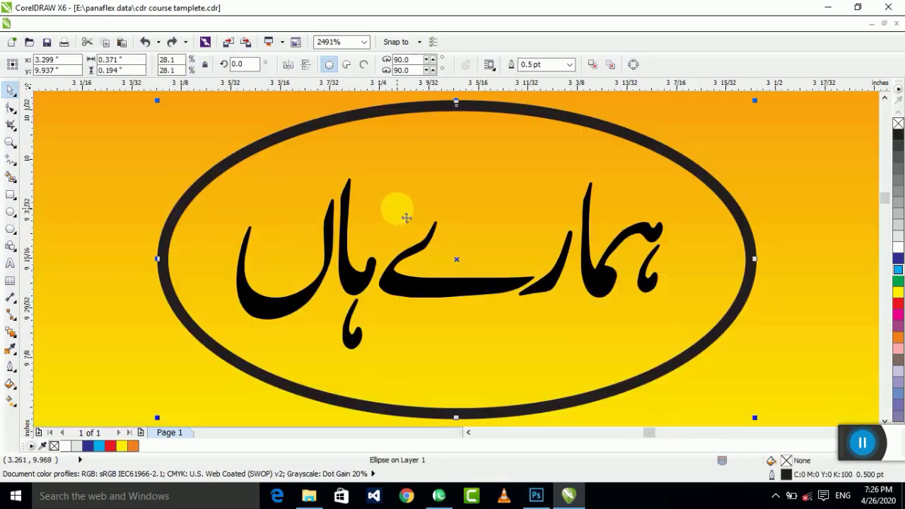
key(g)
drag(456, 106, 437, 376)
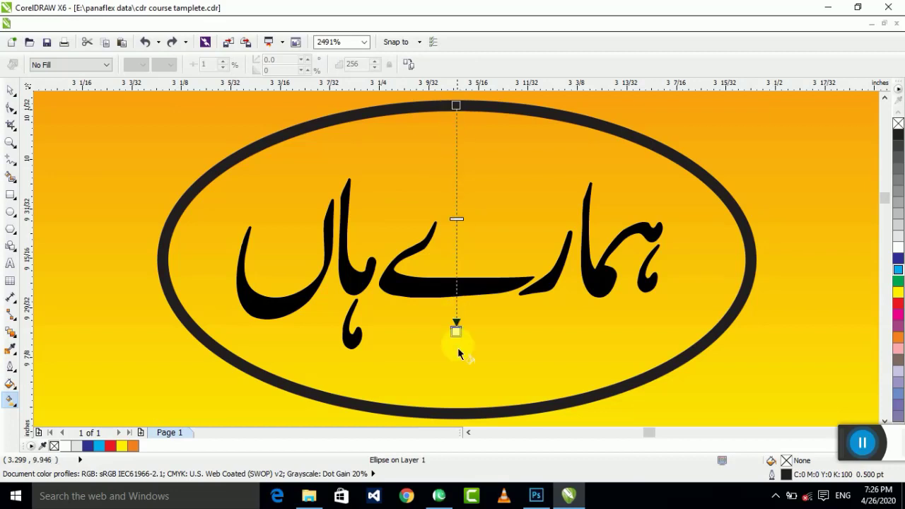
- Colour the gradient red at the top and orange at the bottom, extending its start above the oval
scroll(436, 376, down, 2)
mouse_move(898, 304)
mouse_down()
mouse_move(553, 290)
mouse_move(444, 201)
mouse_up()
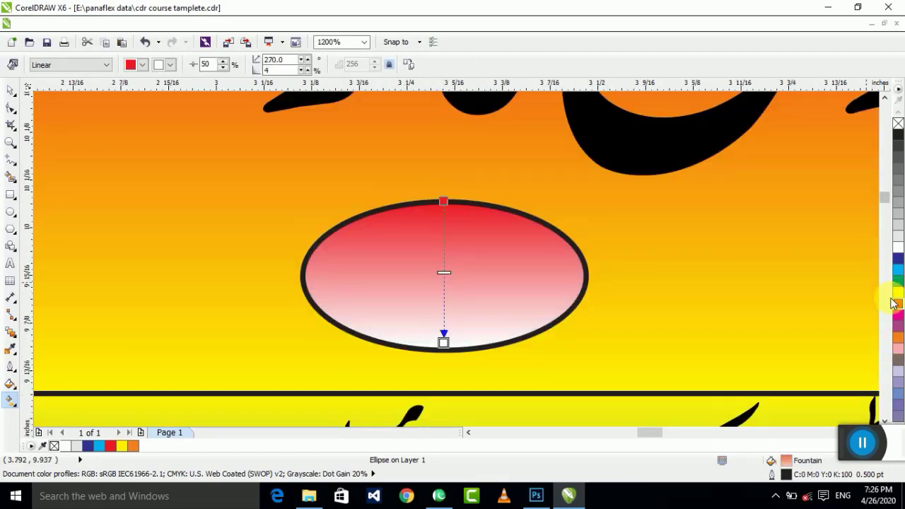
drag(897, 338, 443, 343)
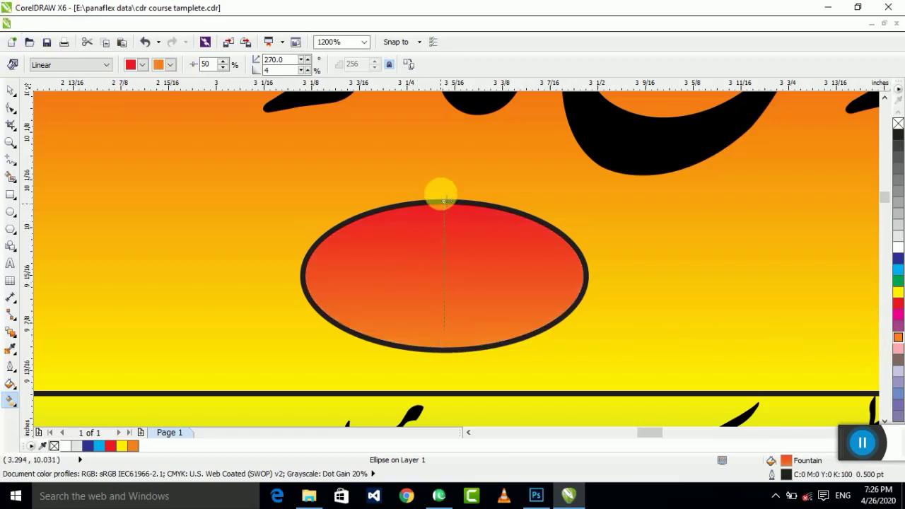
drag(444, 201, 444, 110)
click(10, 91)
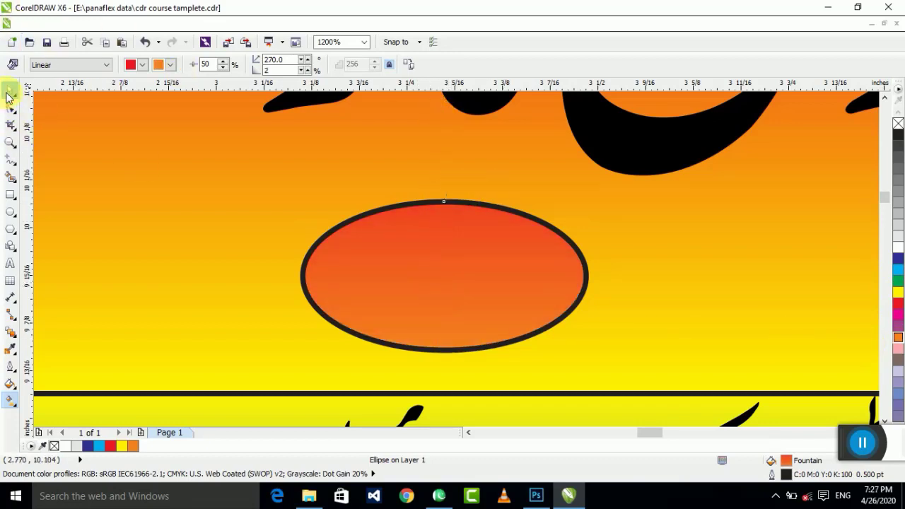
- Recolour the oval's gradient from dark blue at the top to cyan at the bottom
scroll(512, 273, down, 1)
scroll(512, 272, up, 1)
key(g)
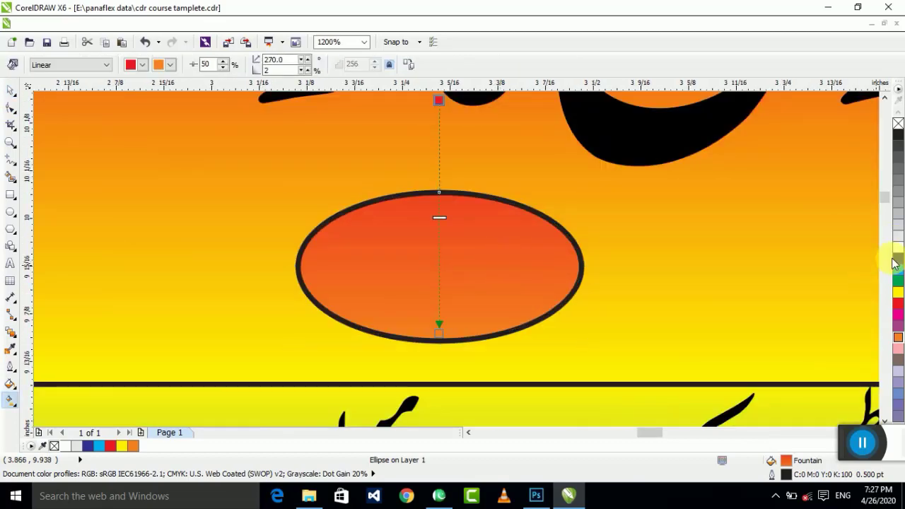
mouse_move(898, 259)
mouse_down()
mouse_move(441, 129)
mouse_move(439, 192)
mouse_up()
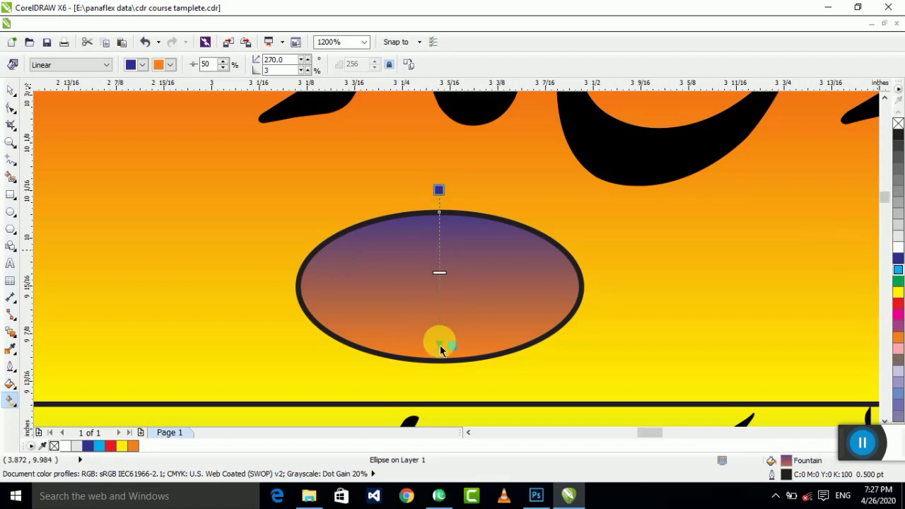
drag(442, 360, 442, 360)
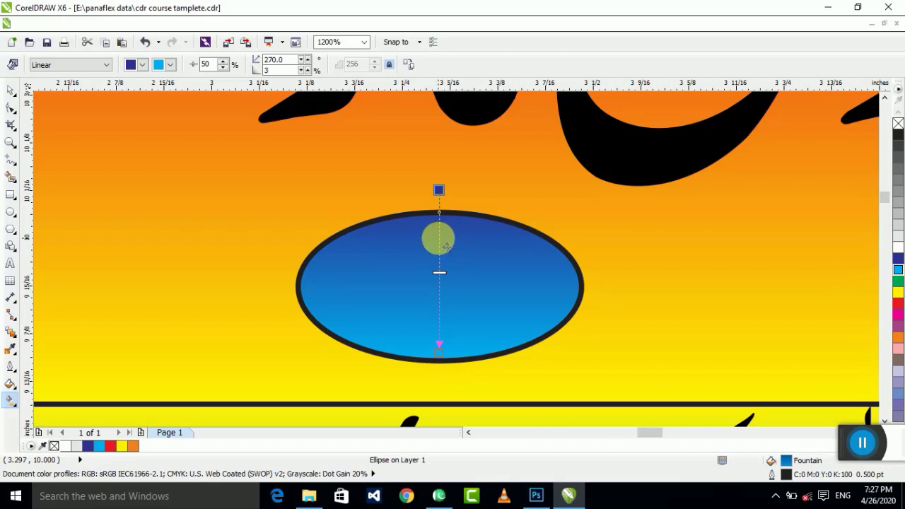
drag(441, 240, 453, 227)
click(11, 90)
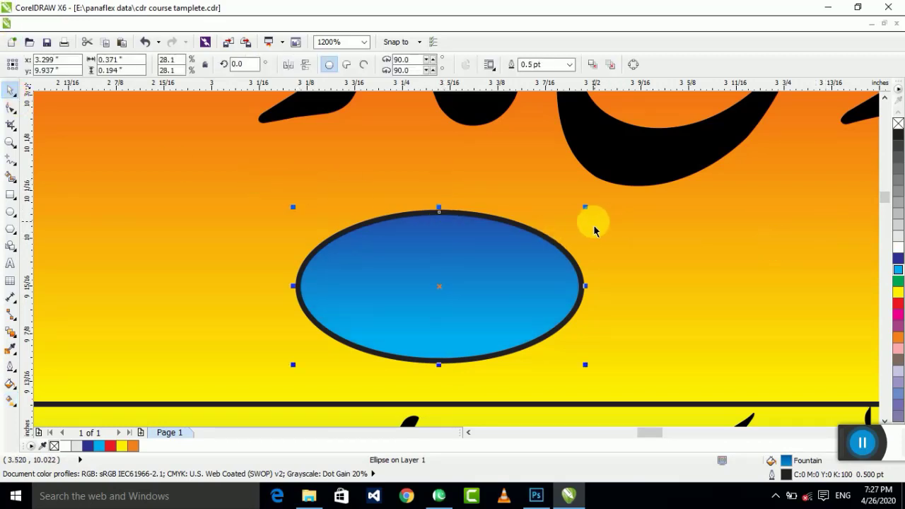
- Leave a slightly smaller copy inside the oval and mirror its gradient vertically
mouse_move(585, 207)
mouse_down()
mouse_move(571, 209)
mouse_move(582, 219)
mouse_up()
key(ctrl+z)
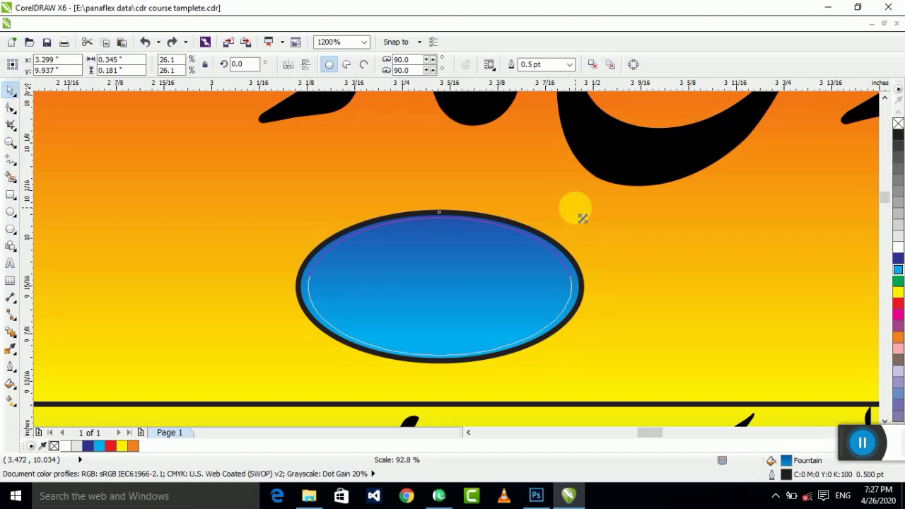
drag(582, 218, 576, 213)
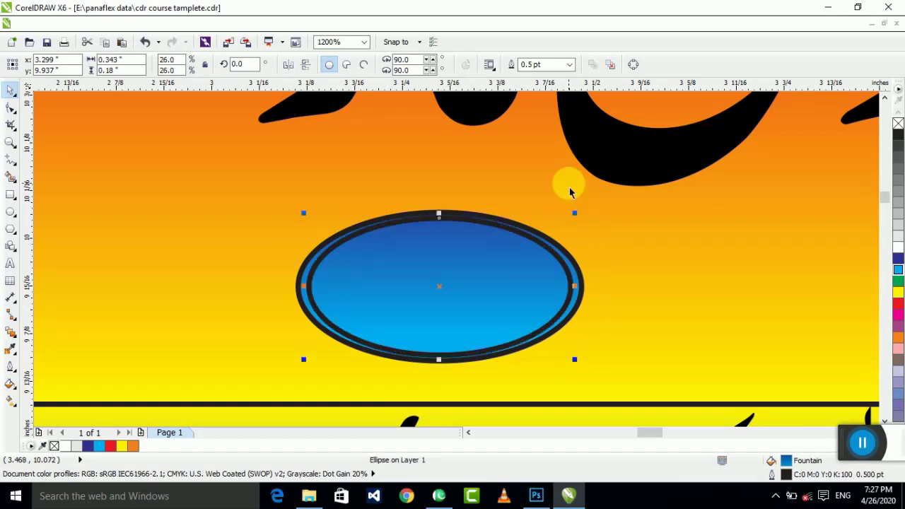
click(306, 68)
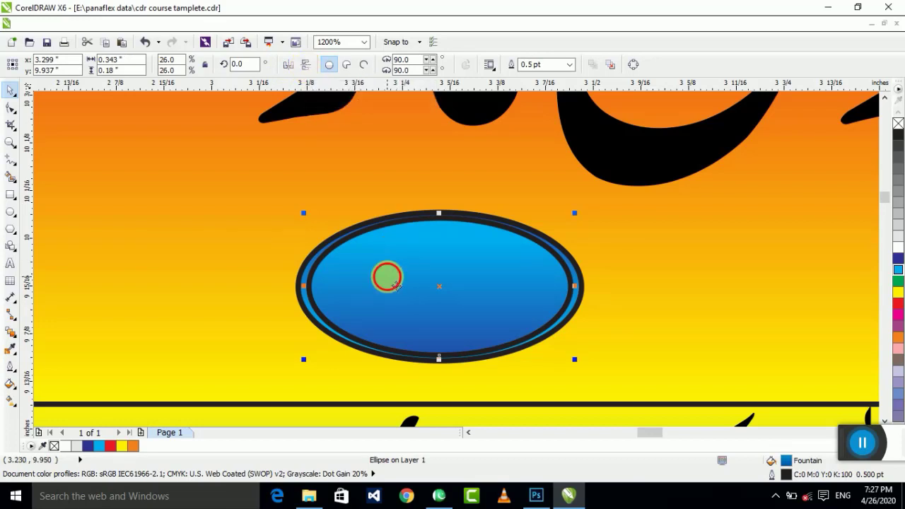
drag(396, 285, 530, 286)
key(ctrl+z)
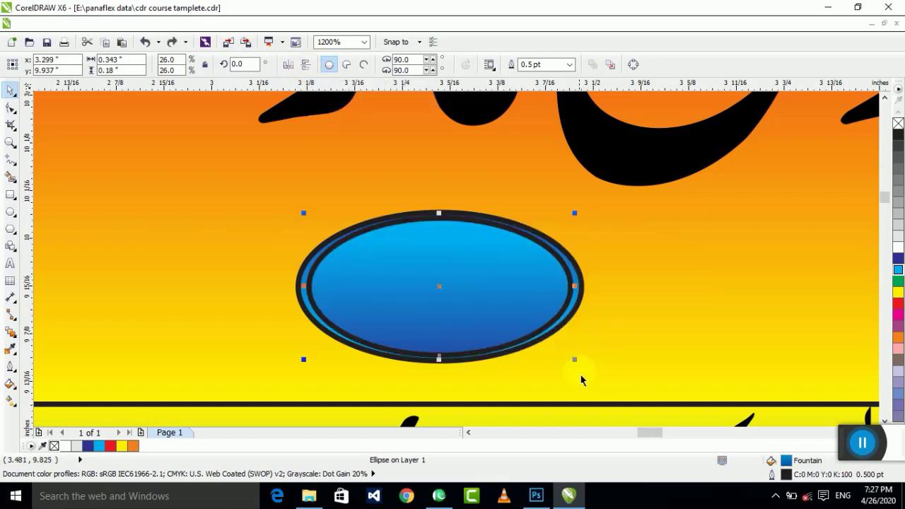
- Add a third, even smaller oval copy inside and flip its gradient back
drag(584, 371, 577, 370)
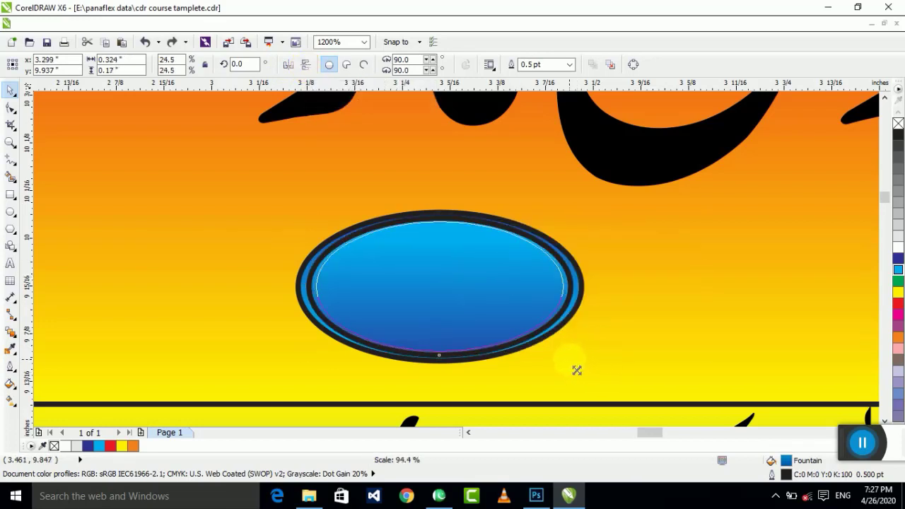
drag(577, 371, 576, 371)
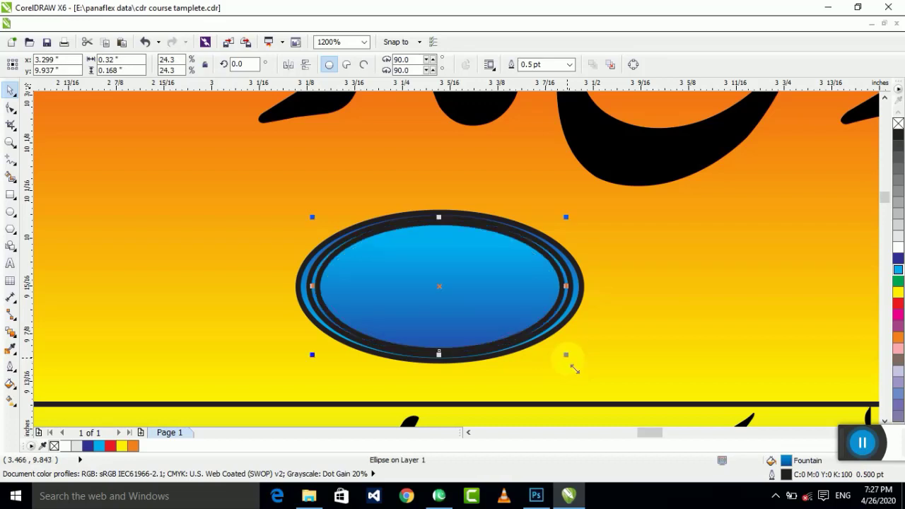
mouse_move(495, 288)
mouse_down()
mouse_move(511, 273)
mouse_move(475, 275)
mouse_up()
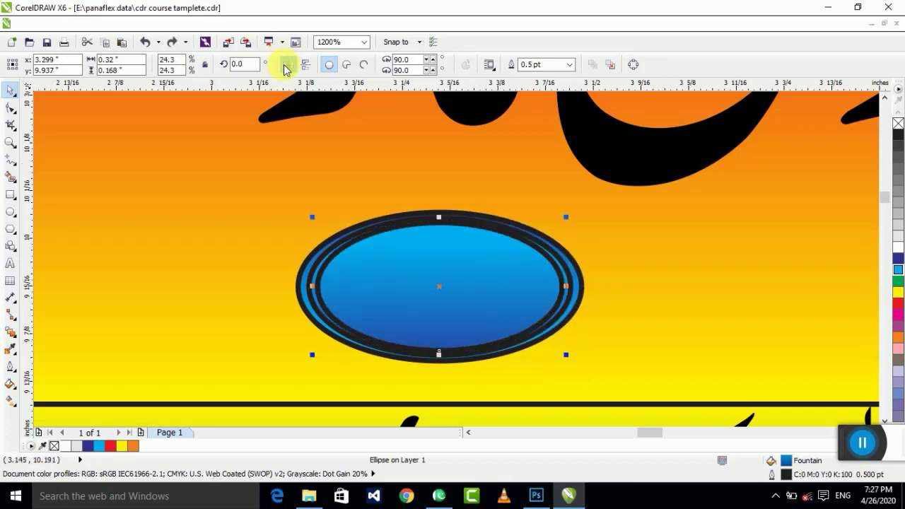
click(305, 65)
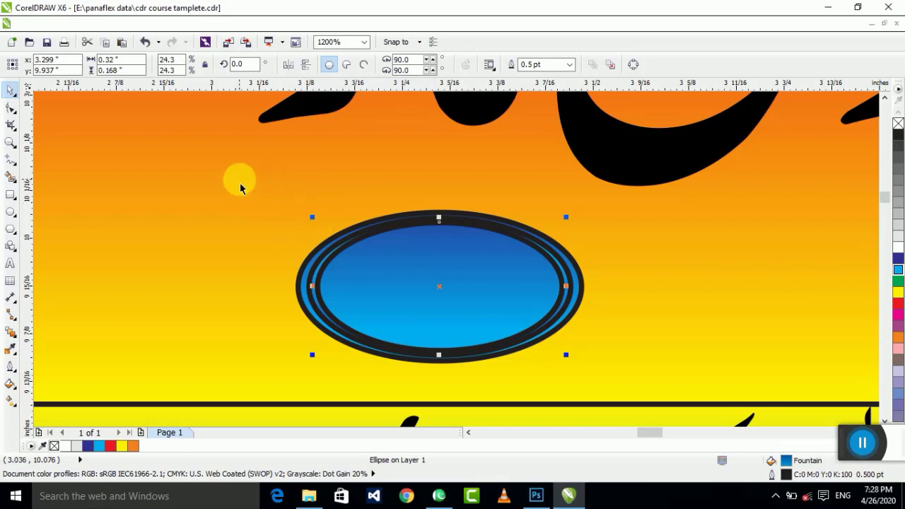
- Marquee-select all the oval rings and move the badge up and to the right
drag(240, 178, 697, 400)
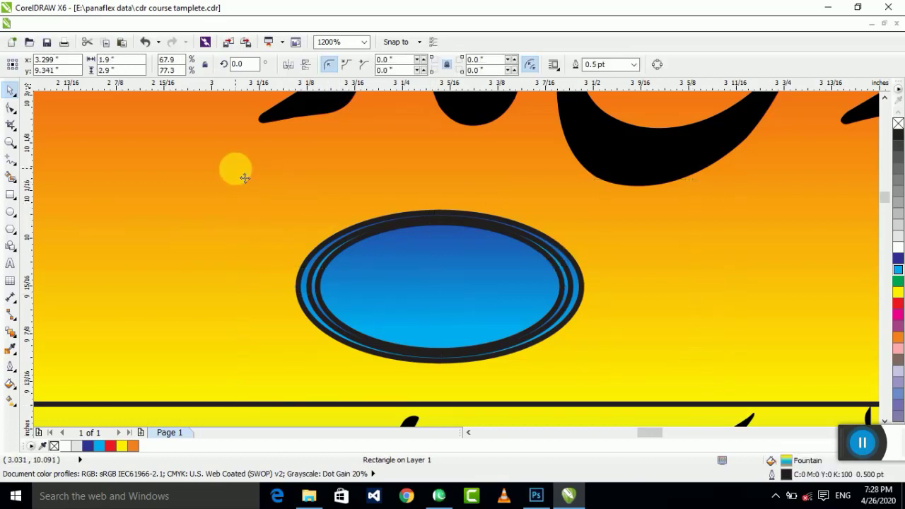
drag(236, 172, 495, 319)
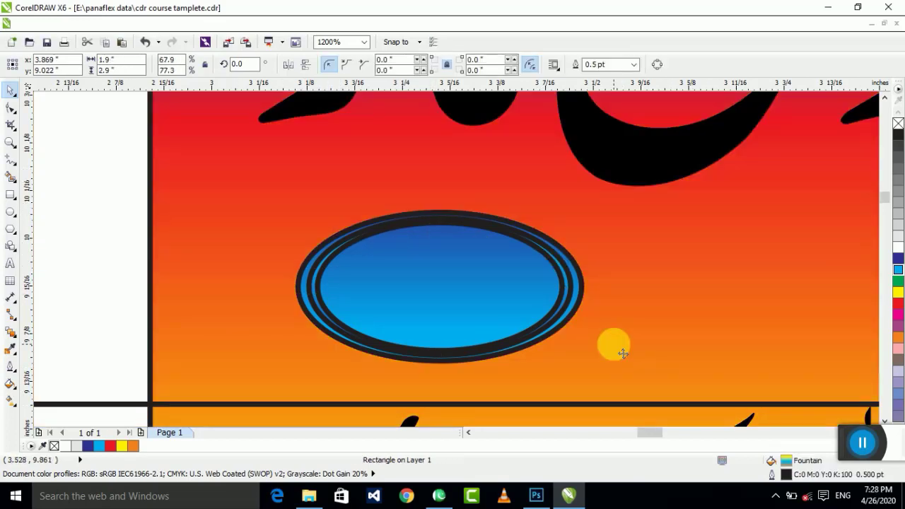
key(ctrl+z)
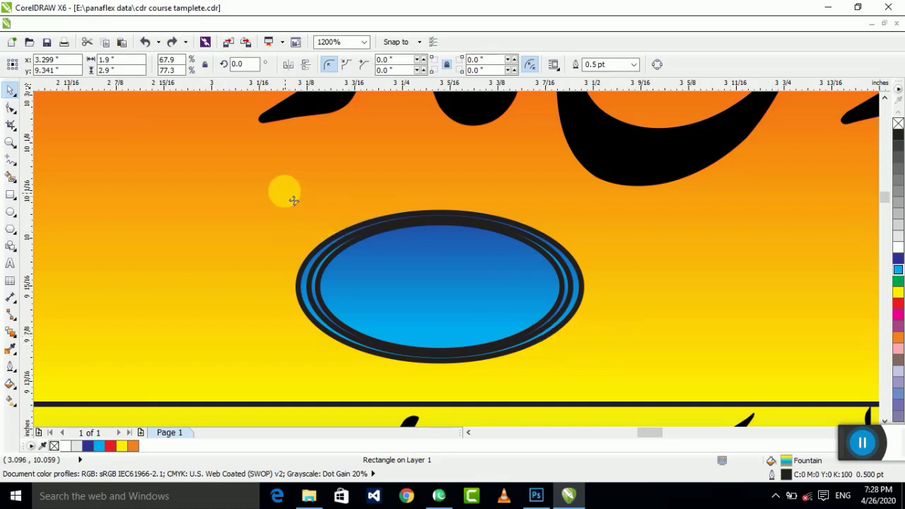
drag(281, 184, 643, 387)
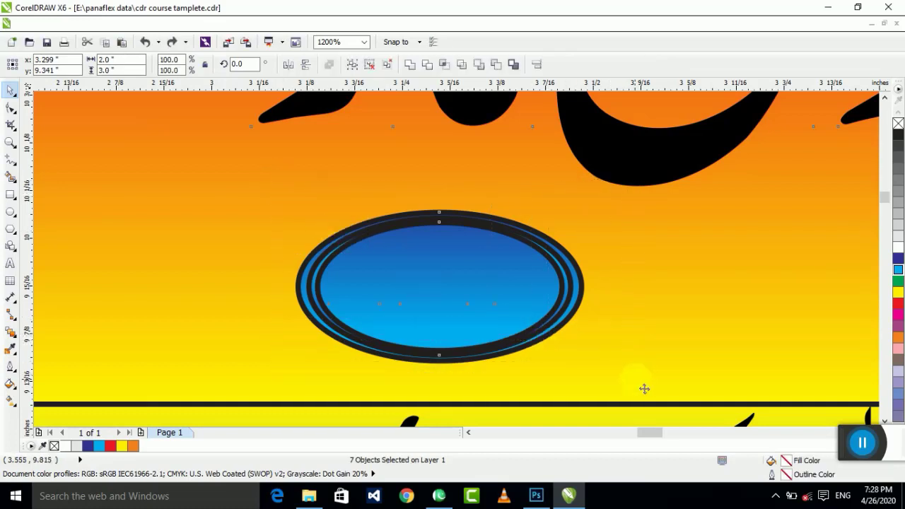
drag(257, 181, 697, 397)
click(270, 191)
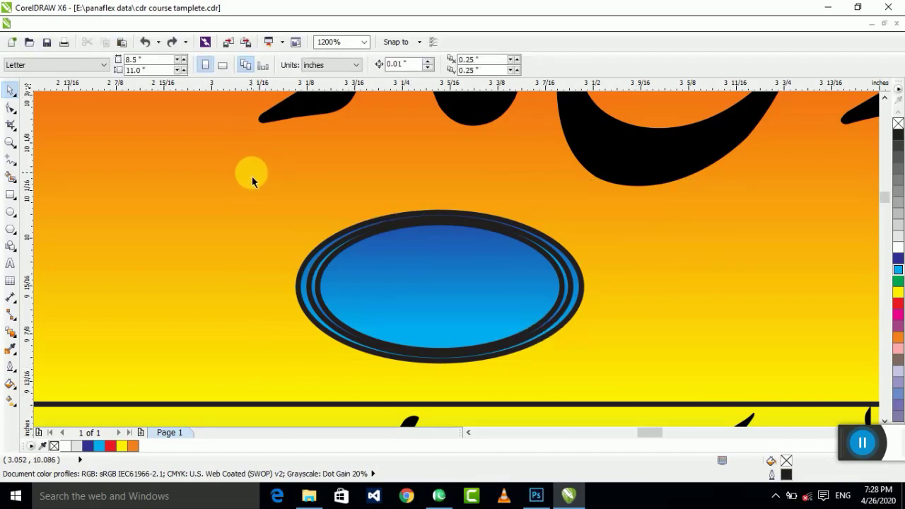
click(461, 303)
key(ctrl+shift+z)
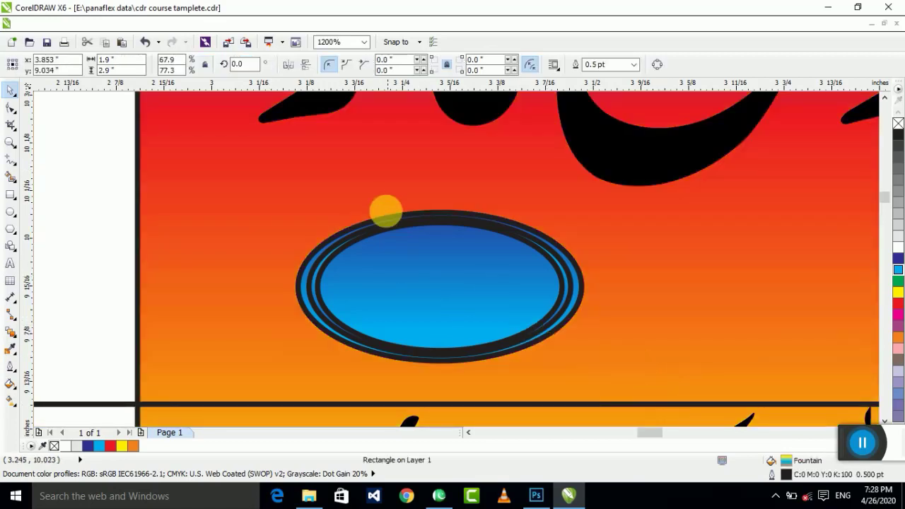
key(ctrl+z)
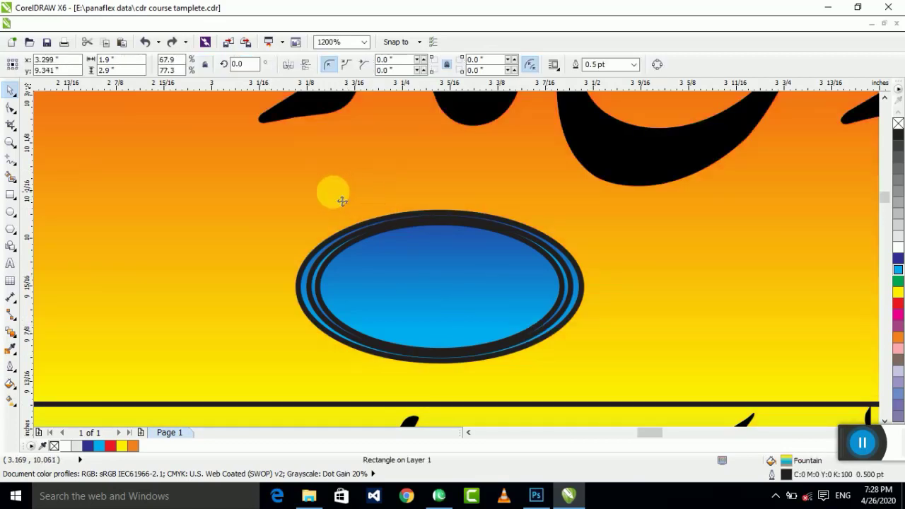
drag(283, 186, 539, 347)
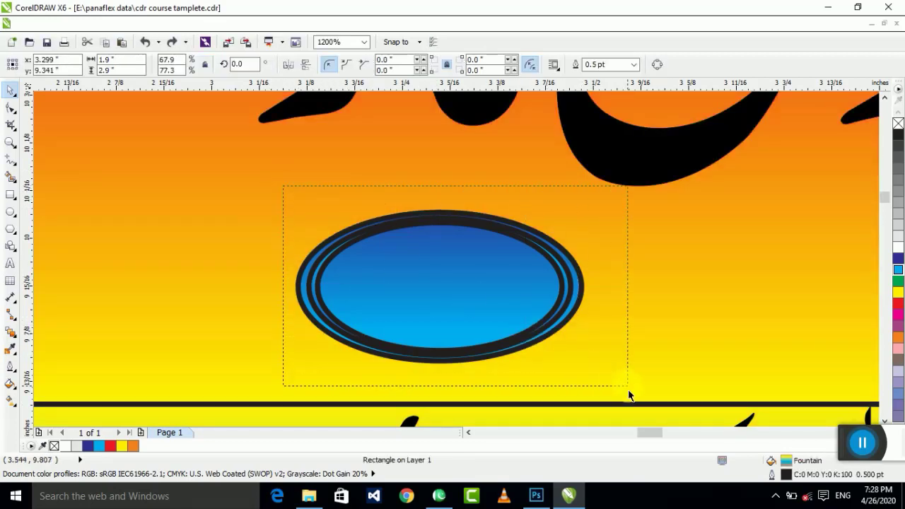
drag(629, 396, 630, 394)
drag(458, 284, 499, 242)
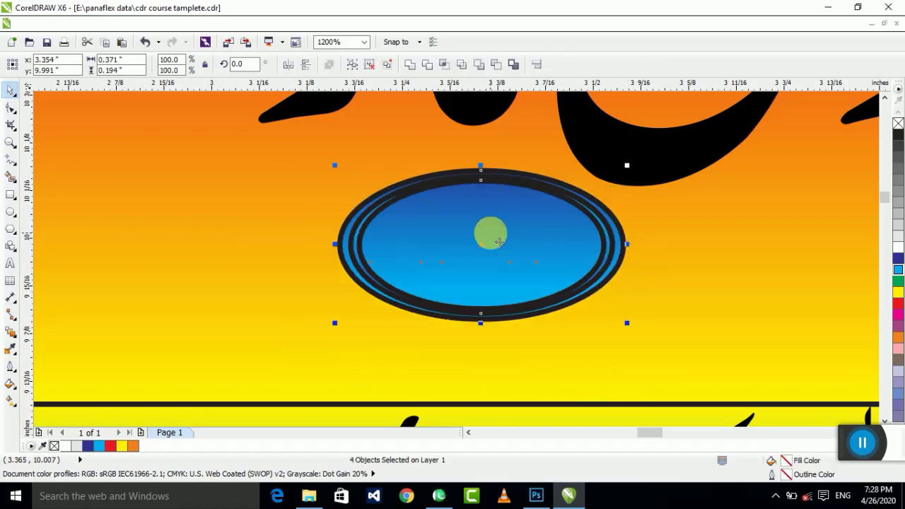
- Undo the badge move, zoom in, and select the blue oval badge group
key(ctrl+z)
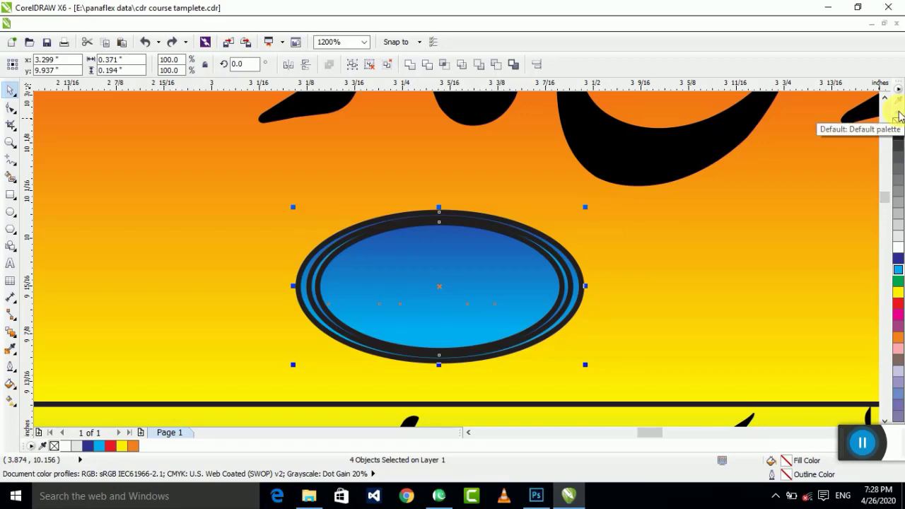
scroll(760, 121, down, 2)
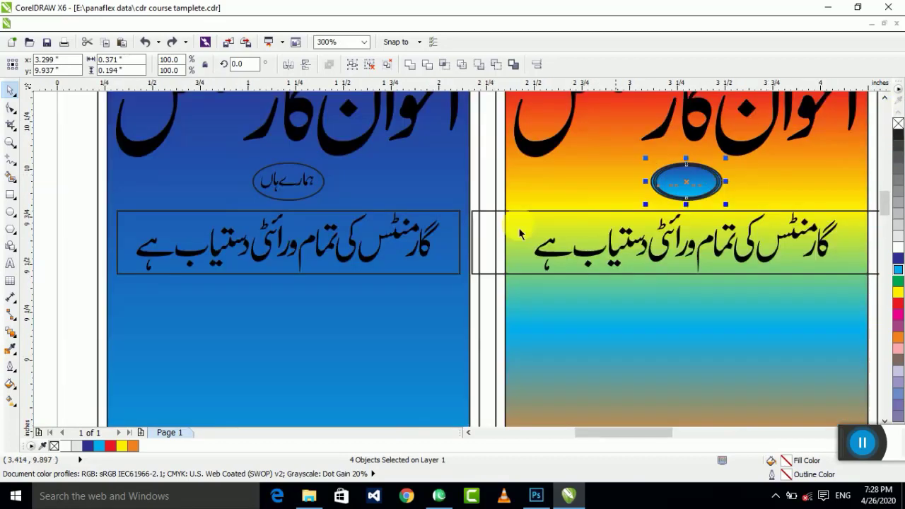
scroll(518, 227, down, 1)
scroll(57, 237, up, 3)
scroll(330, 212, down, 2)
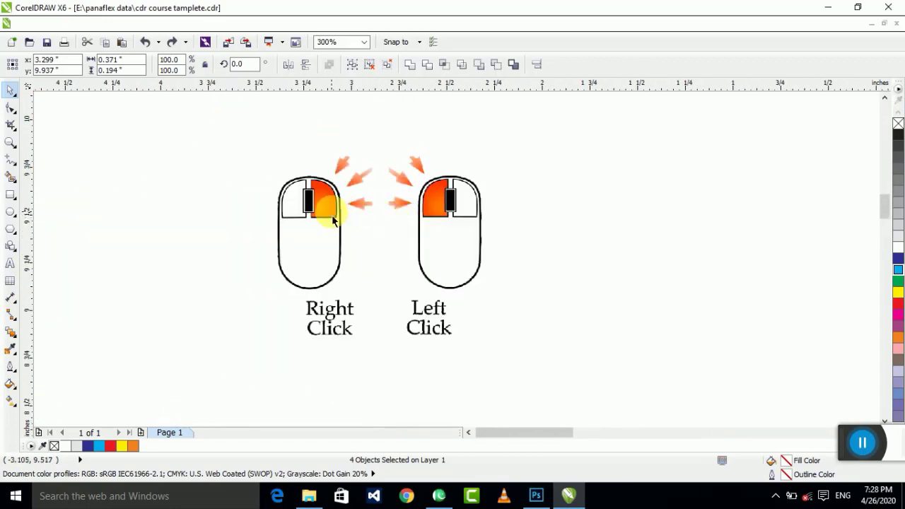
drag(322, 191, 263, 188)
scroll(244, 166, up, 2)
scroll(273, 228, down, 3)
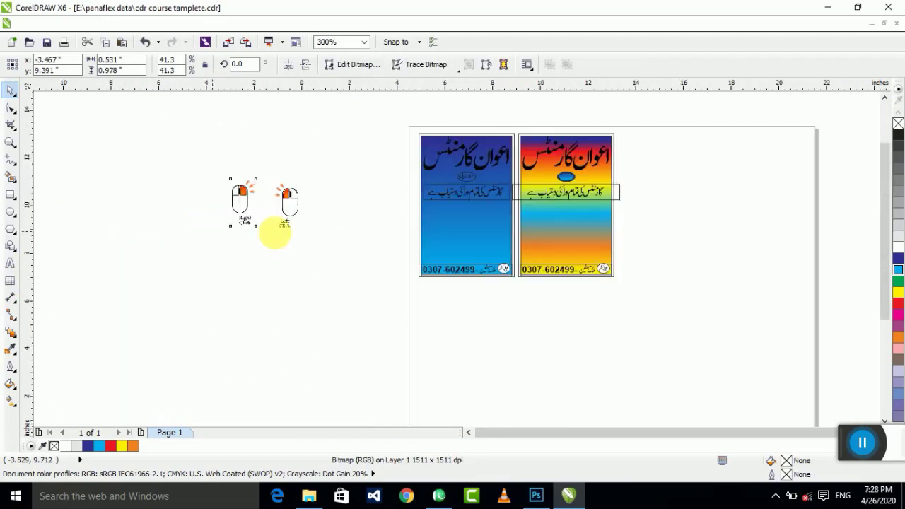
scroll(394, 208, down, 2)
scroll(343, 168, up, 3)
scroll(343, 168, up, 1)
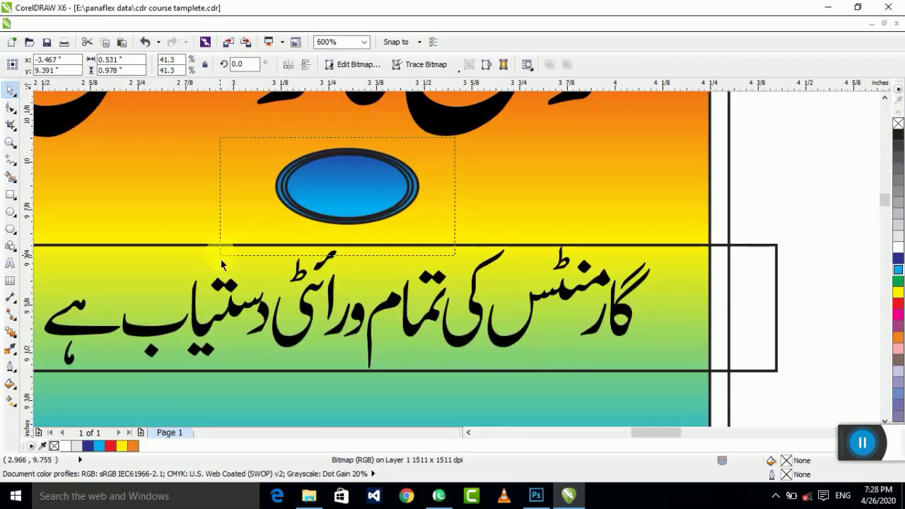
drag(220, 259, 220, 256)
scroll(338, 152, up, 2)
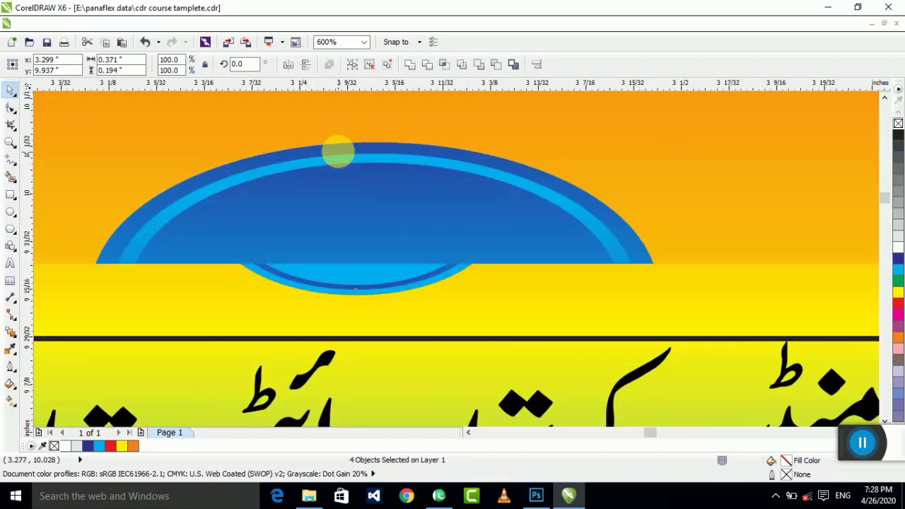
scroll(351, 156, down, 1)
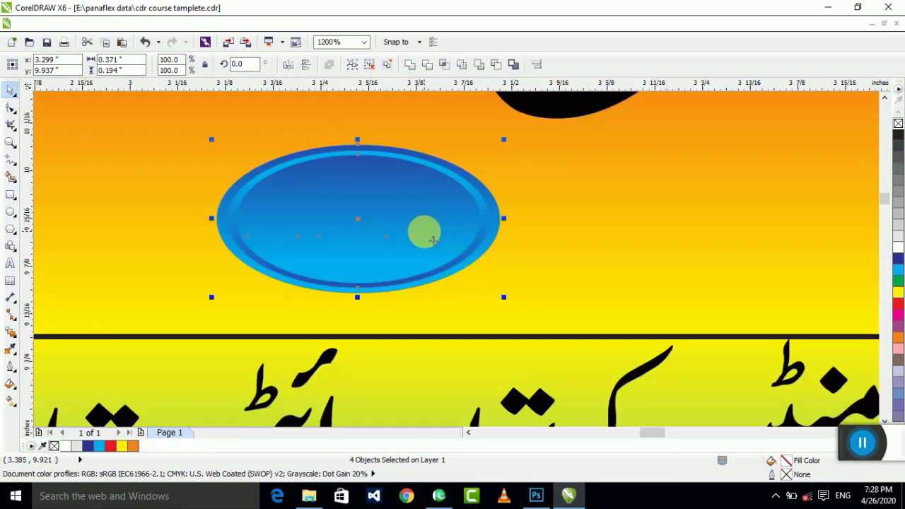
drag(420, 220, 476, 228)
key(ctrl+z)
drag(488, 131, 299, 247)
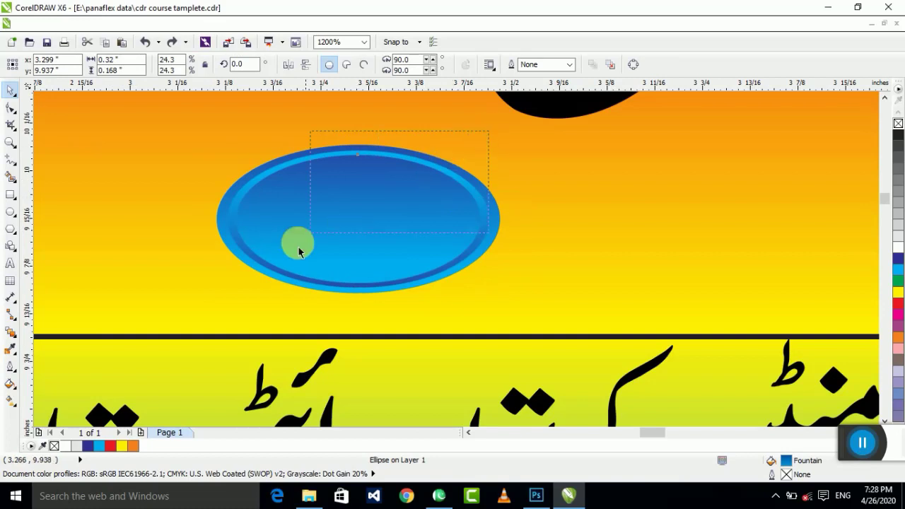
drag(245, 324, 246, 320)
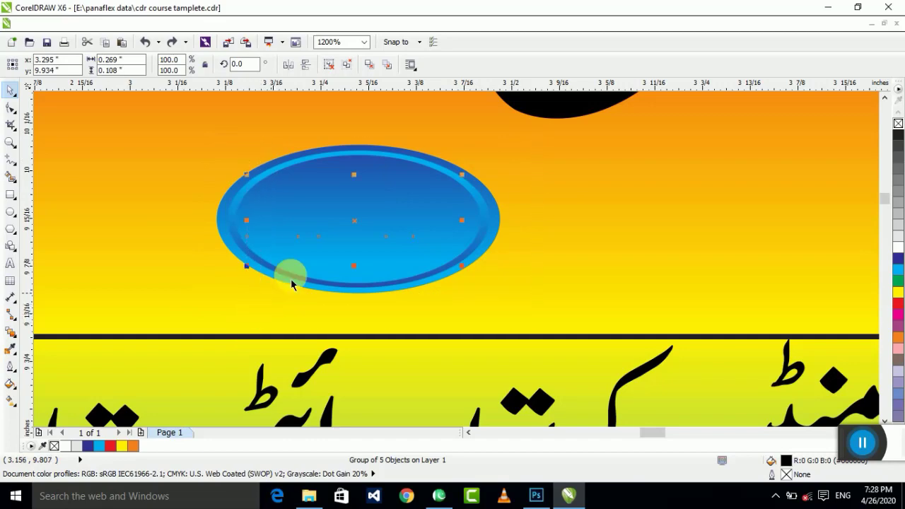
scroll(290, 279, down, 2)
scroll(309, 262, up, 2)
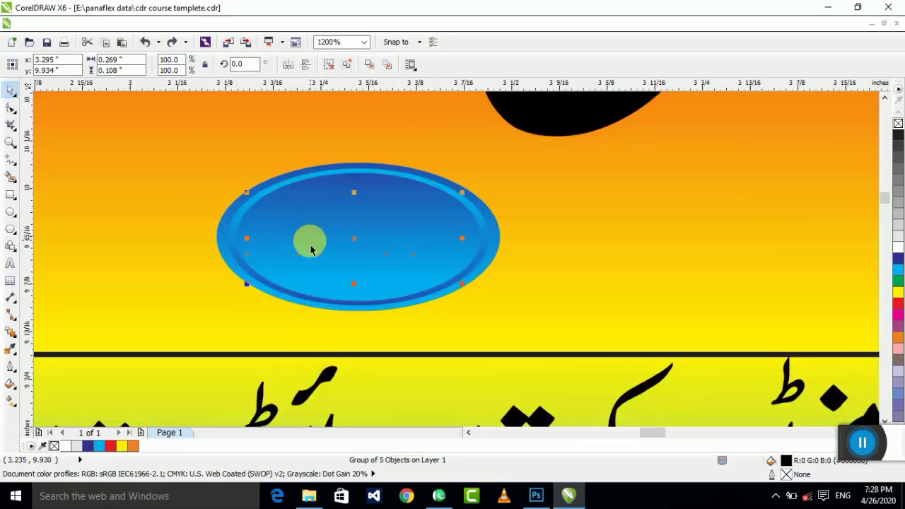
key(shift+Page_Up)
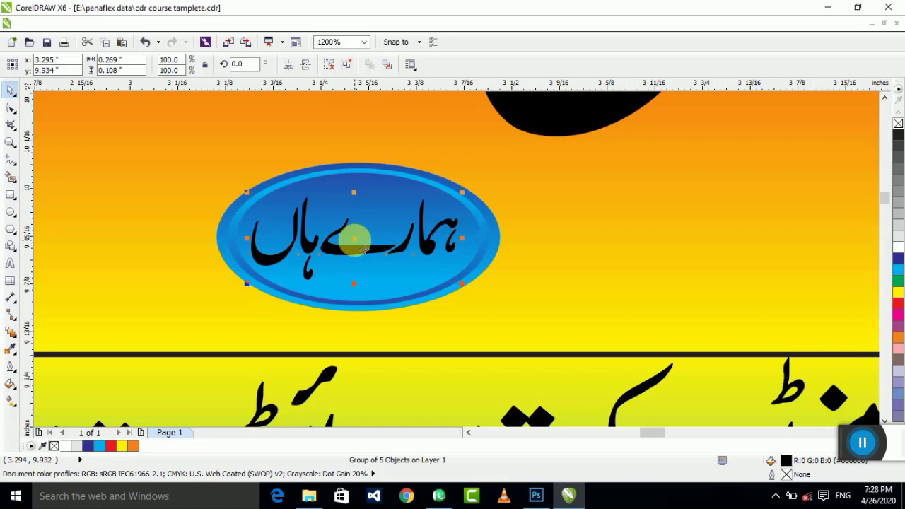
key(shift+Page_Down)
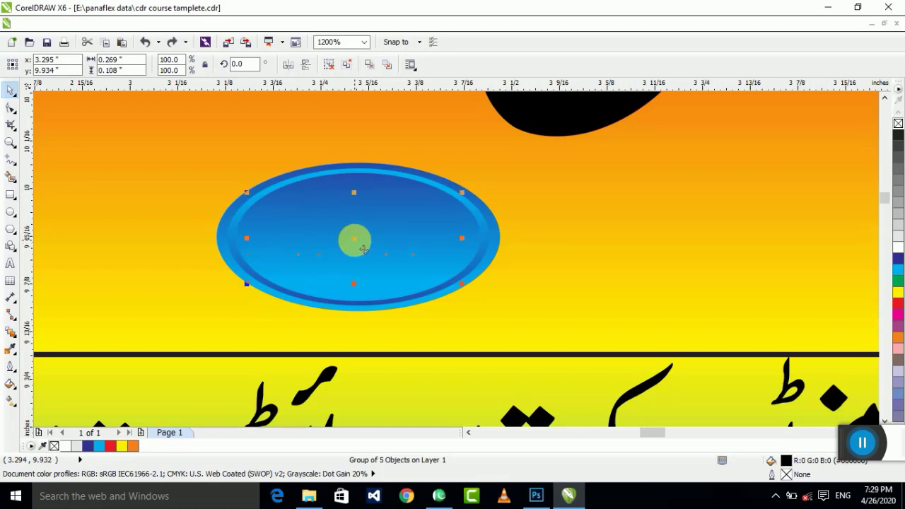
- Fill the Urdu text strip rectangle with dark blue
scroll(362, 249, down, 5)
scroll(560, 238, up, 2)
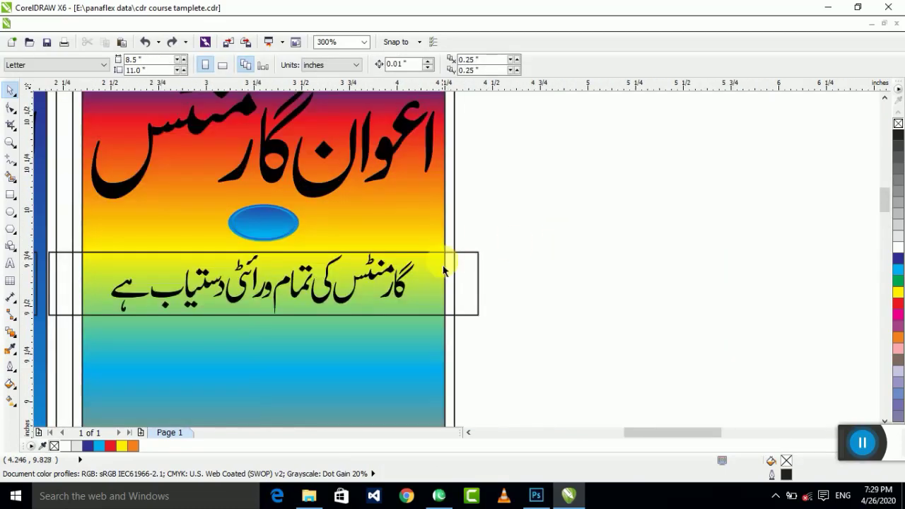
click(898, 258)
click(735, 265)
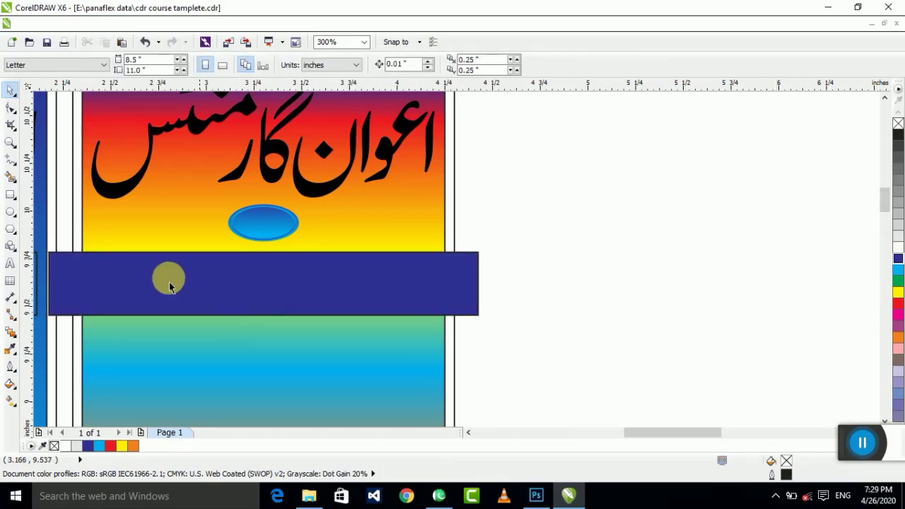
- Marquee-select the strip's Urdu line together with the badge text hidden behind it
scroll(111, 267, up, 1)
scroll(242, 262, down, 2)
scroll(261, 255, up, 1)
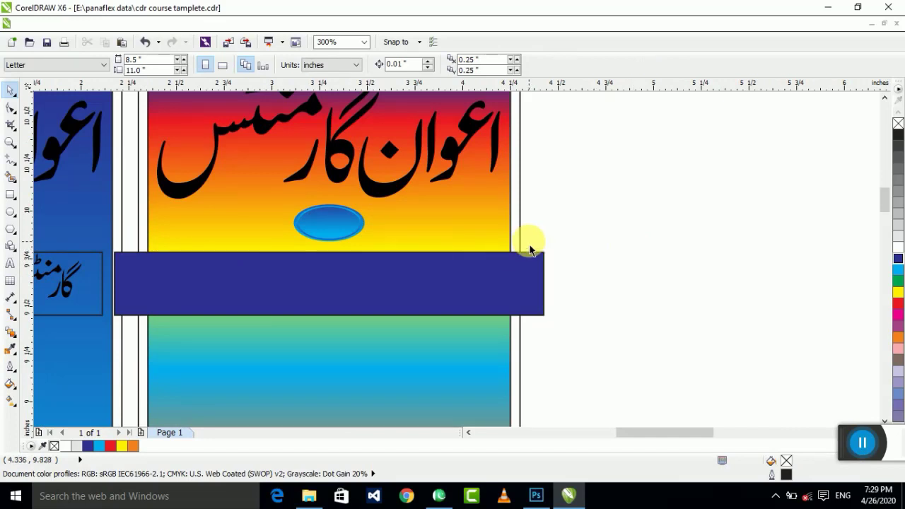
drag(542, 222, 348, 332)
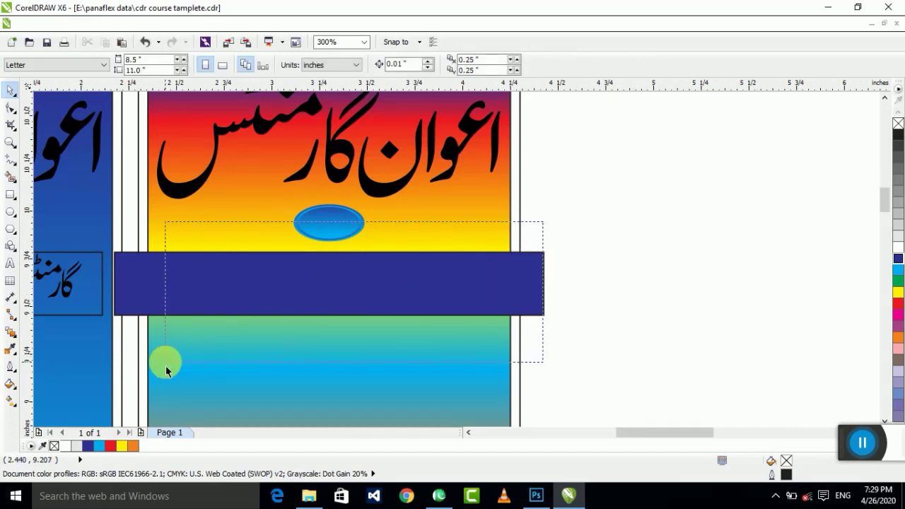
drag(152, 369, 174, 352)
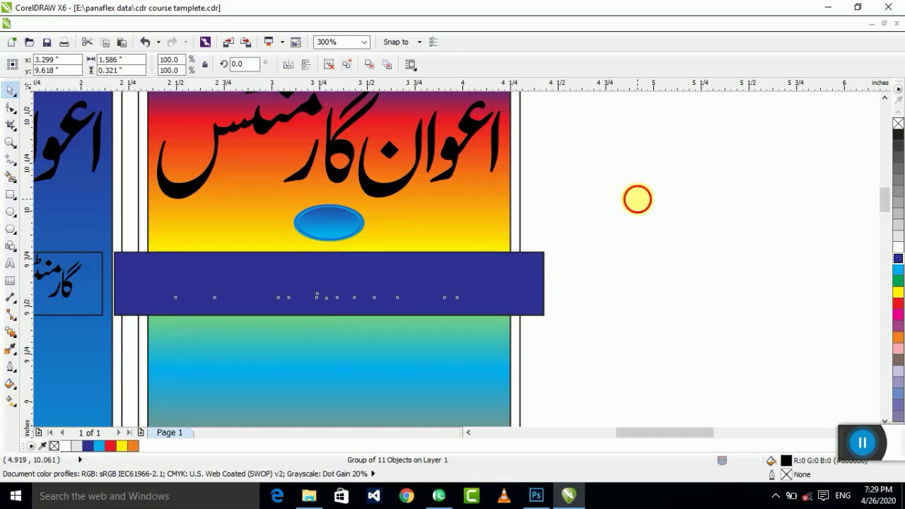
click(639, 198)
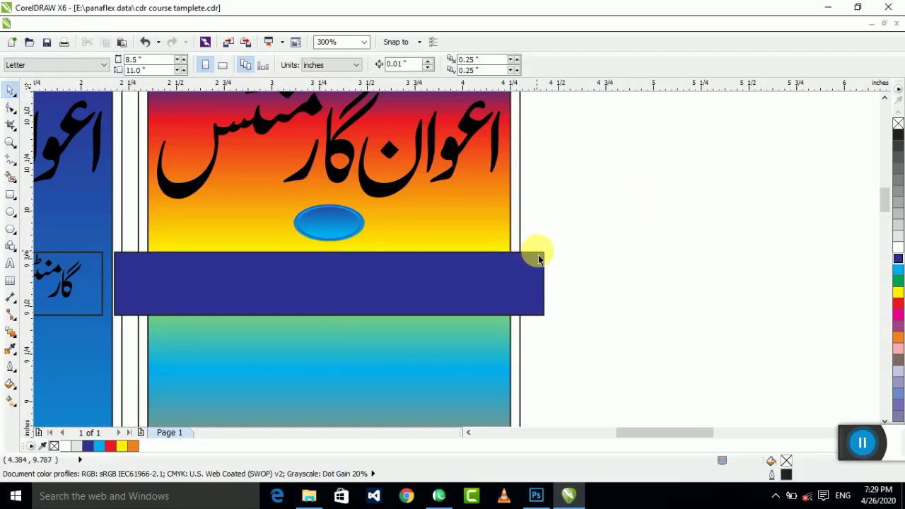
click(571, 210)
mouse_move(570, 211)
mouse_down()
mouse_move(140, 359)
mouse_move(148, 361)
mouse_move(134, 354)
mouse_up()
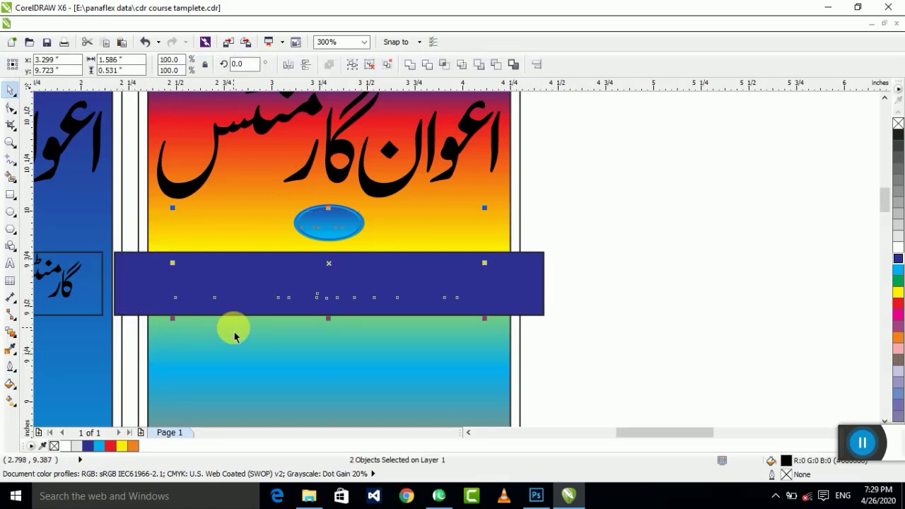
- Bring the selected texts to the front and colour the strip's Urdu line white
click(612, 289)
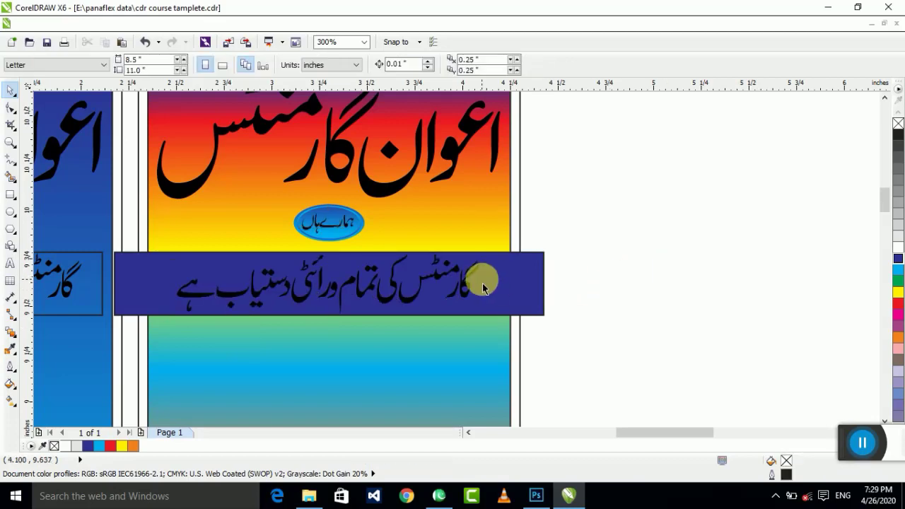
scroll(452, 297, up, 2)
click(449, 304)
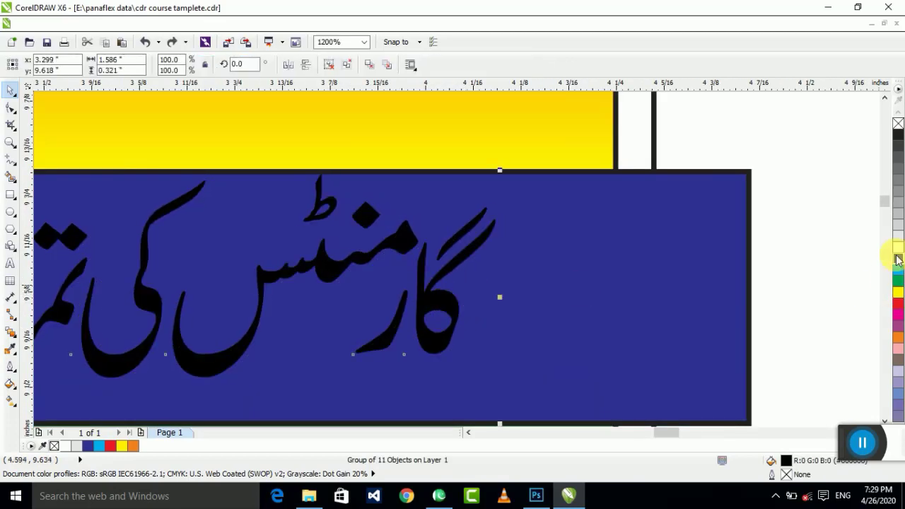
scroll(586, 250, down, 2)
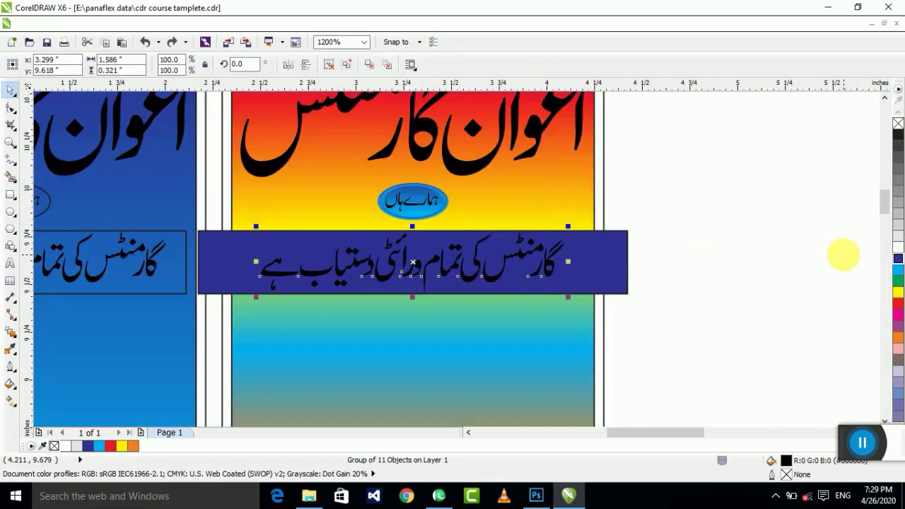
click(899, 246)
click(776, 243)
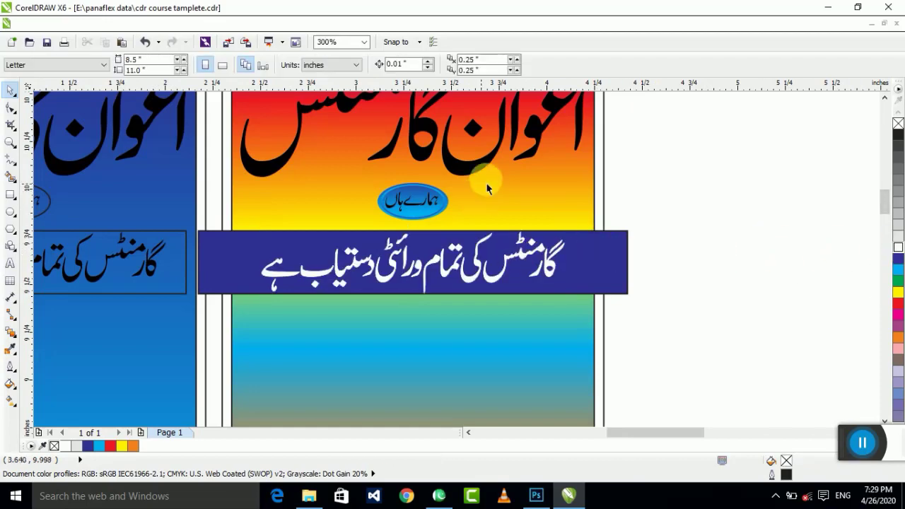
click(409, 210)
scroll(409, 211, up, 1)
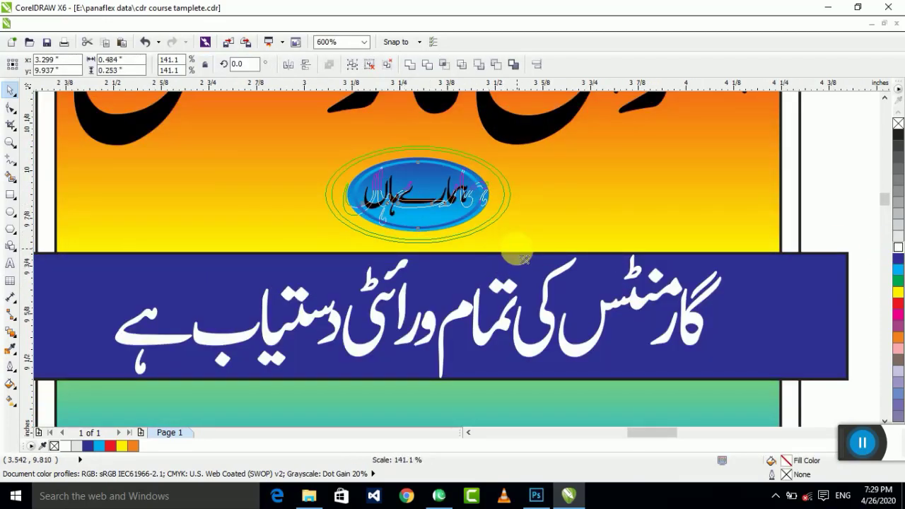
scroll(446, 196, down, 2)
click(643, 230)
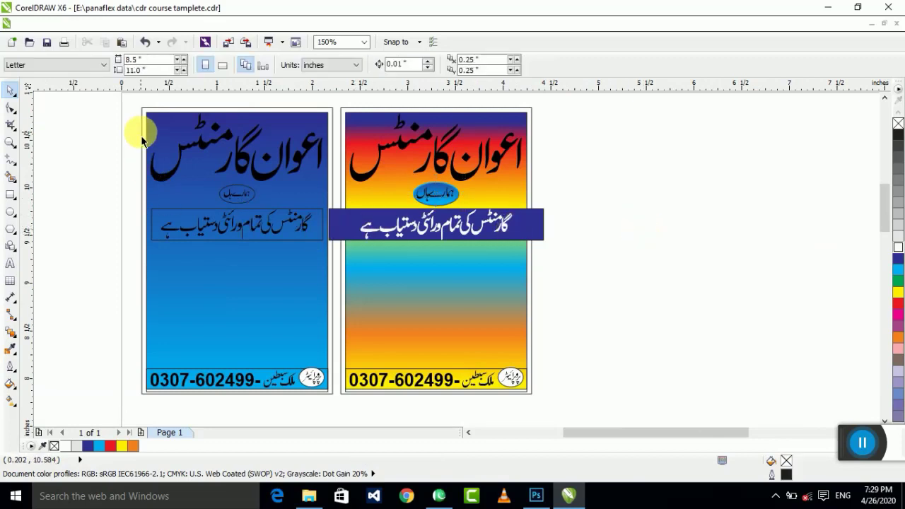
- Delete every object of the old blue poster on the left
drag(131, 99, 342, 407)
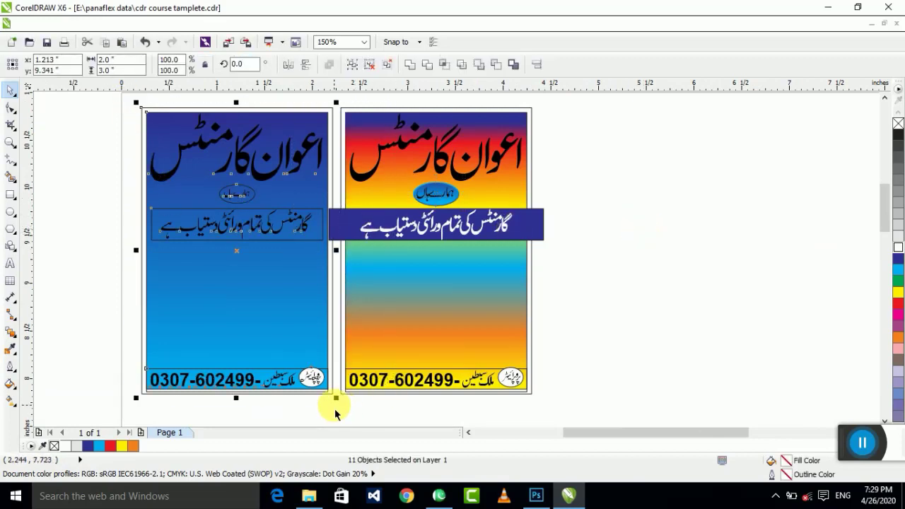
key(Delete)
scroll(623, 346, down, 1)
scroll(605, 311, up, 1)
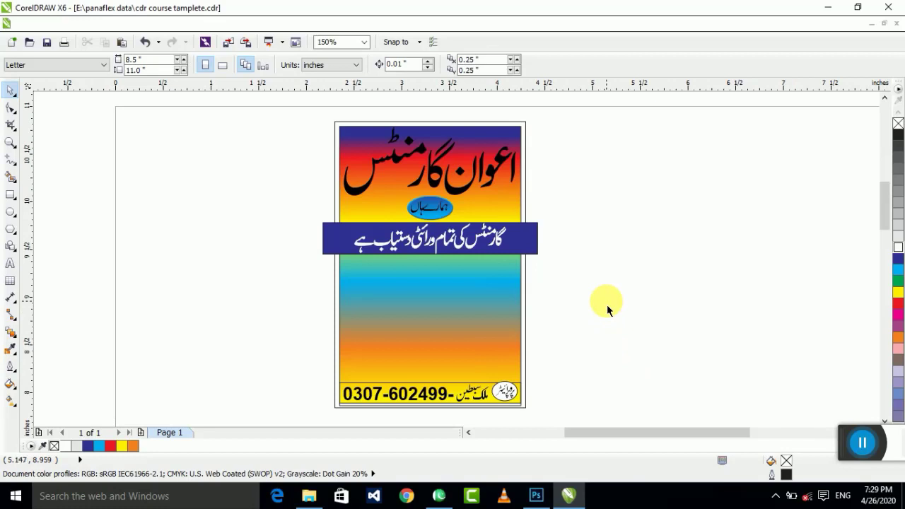
- Zoom the view to fit the remaining rainbow poster and its dark-blue strip
click(534, 236)
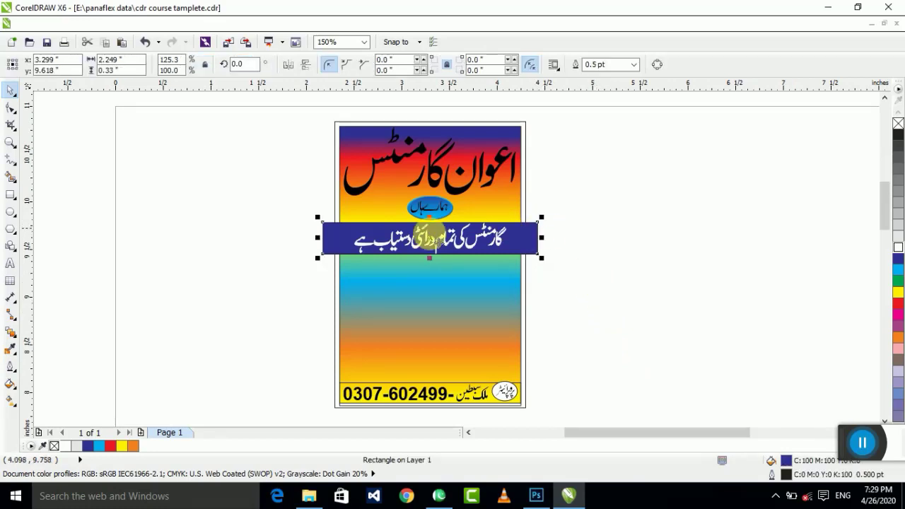
shift+click(493, 302)
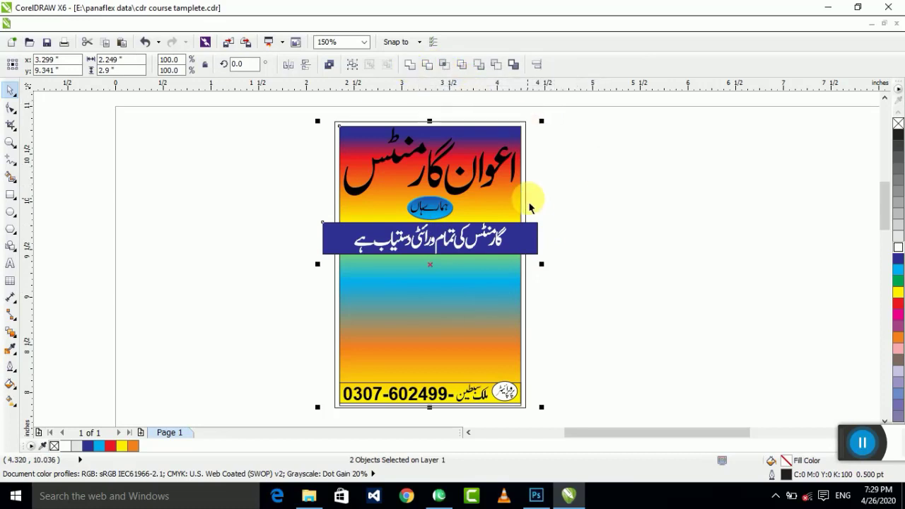
click(629, 196)
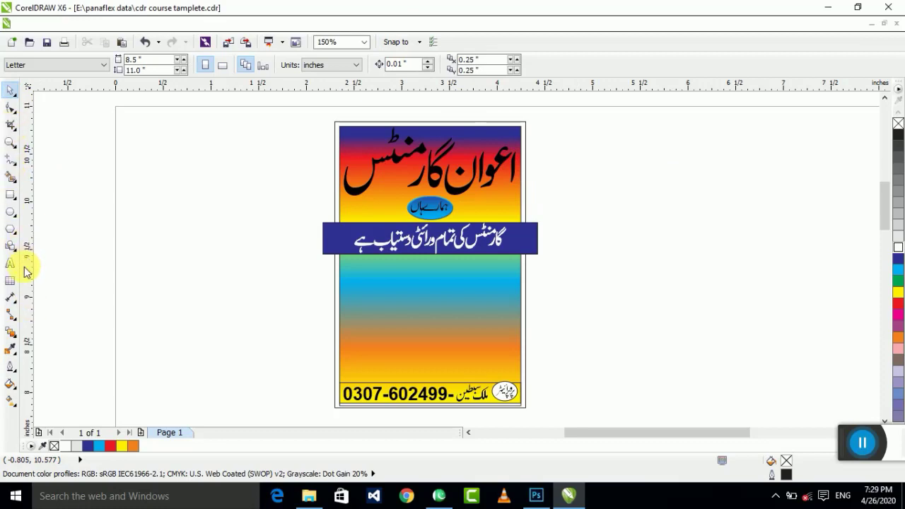
scroll(203, 255, down, 2)
drag(204, 156, 443, 344)
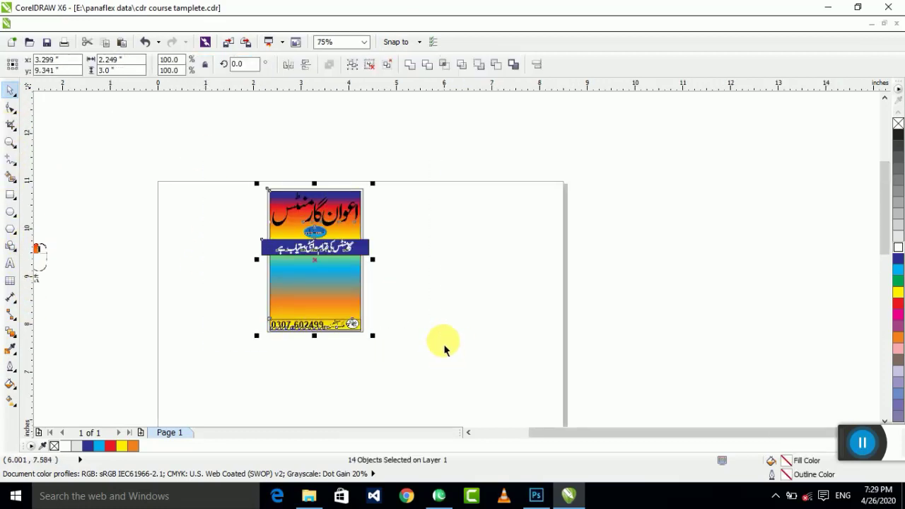
key(shift+F2)
click(598, 307)
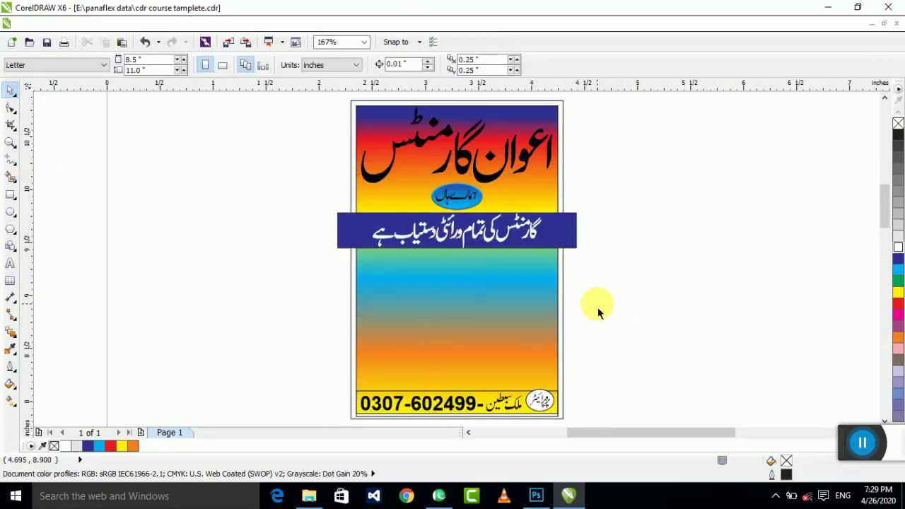